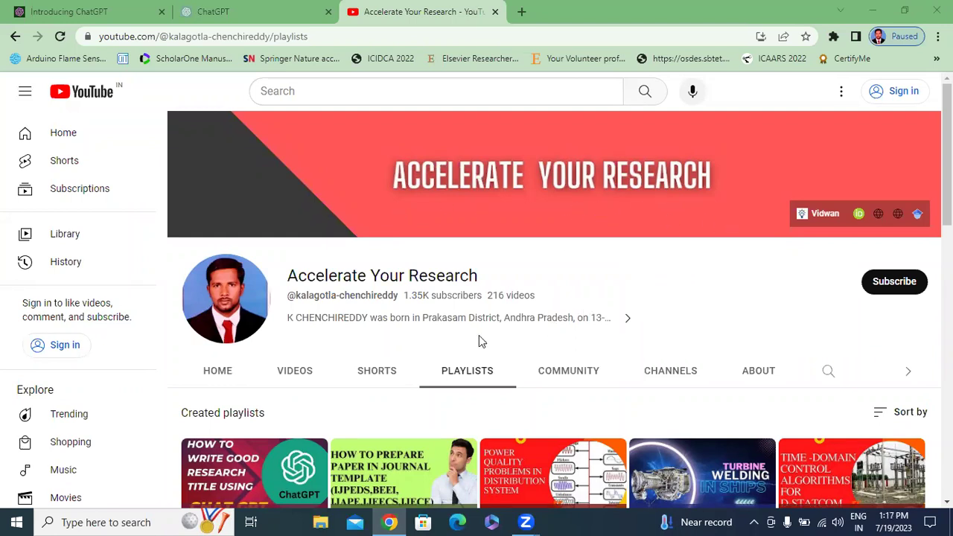
View the full CHAT GPT playlist on the channel's playlists page and close the YouTube page.
{"action": "scroll", "coordinate": [479, 341], "scroll_direction": "down", "scroll_amount": 2}
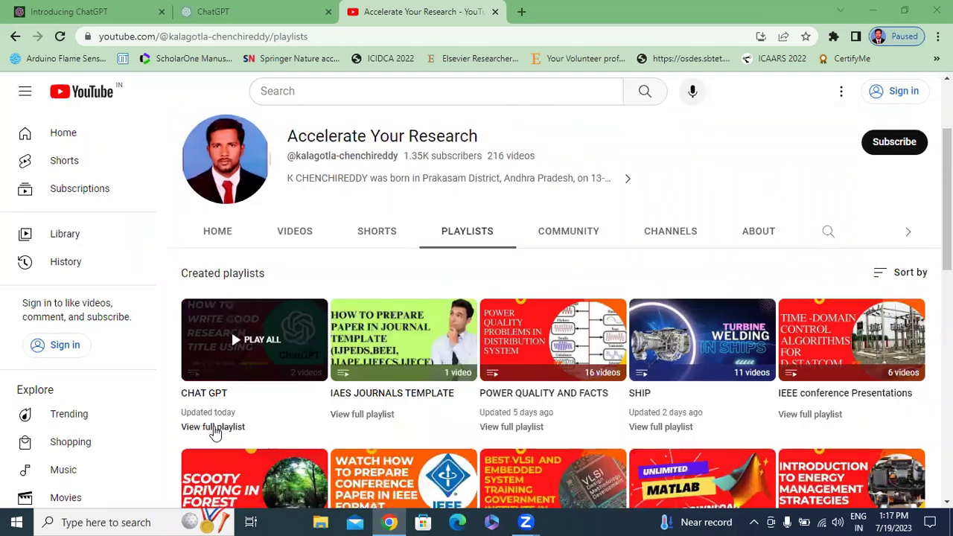
{"action": "left_click", "coordinate": [213, 428]}
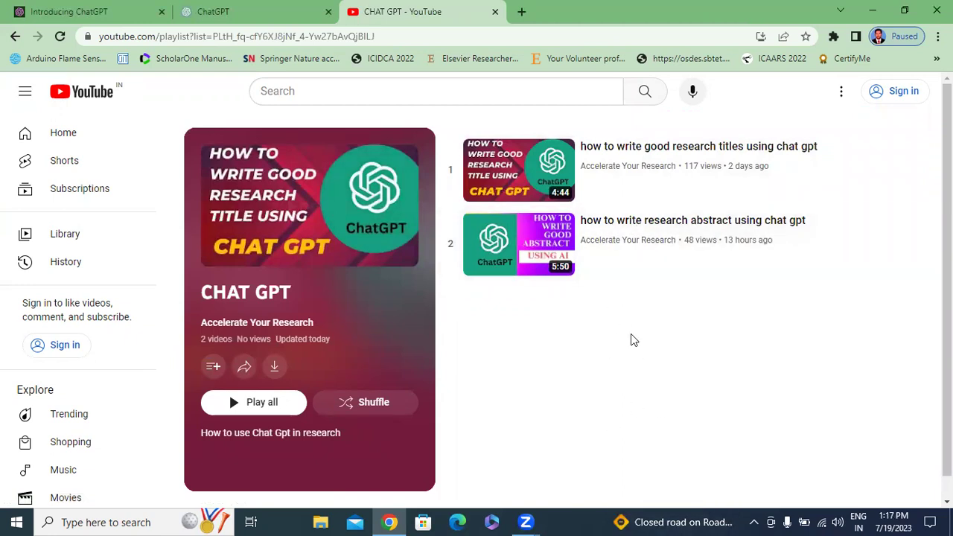
{"action": "left_click", "coordinate": [495, 12]}
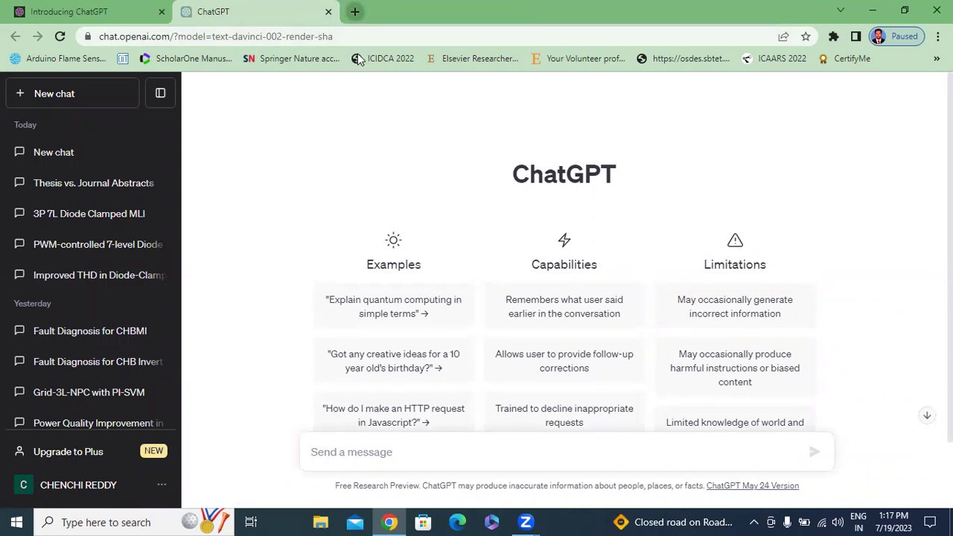
Open the previously visited IEEE Xplore search results page in a new tab.
{"action": "left_click", "coordinate": [355, 11]}
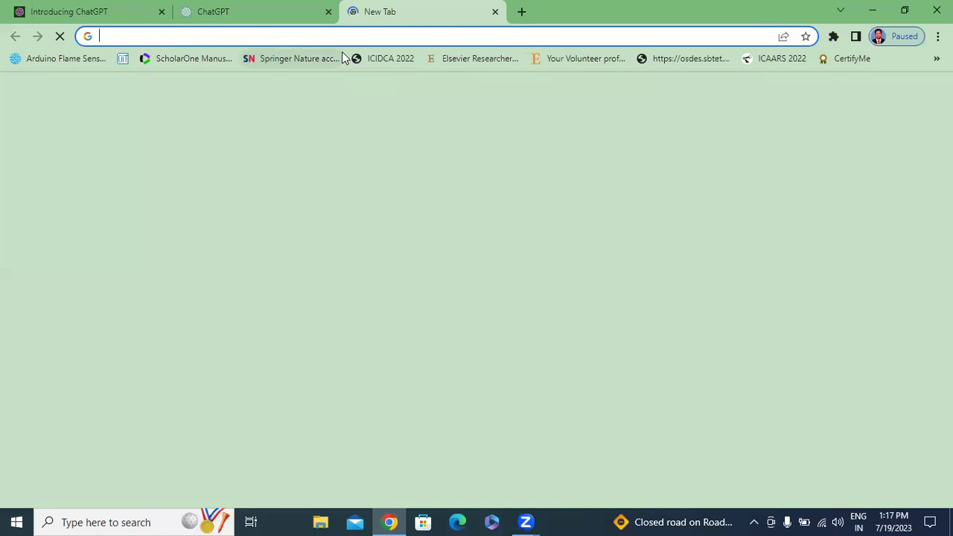
{"action": "type", "text": "iee"}
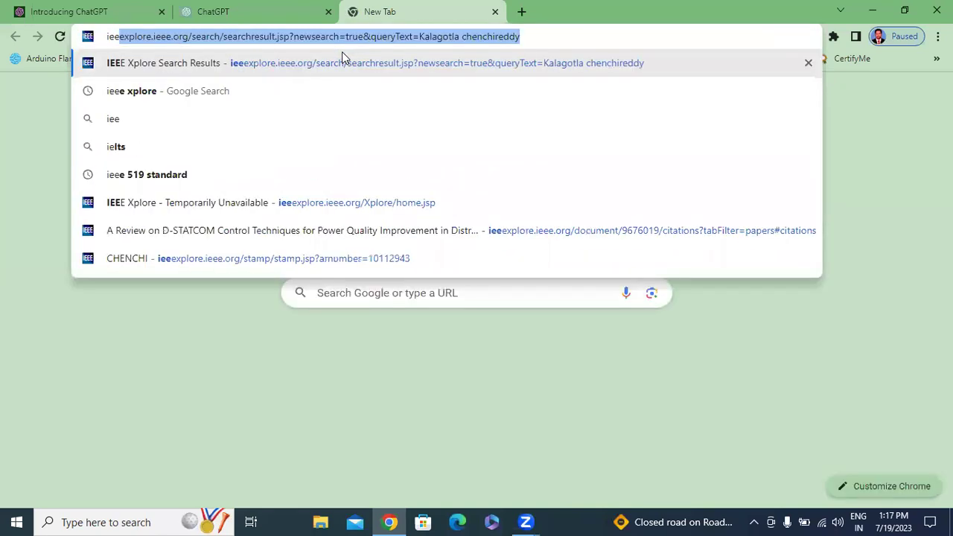
{"action": "key", "text": "Return"}
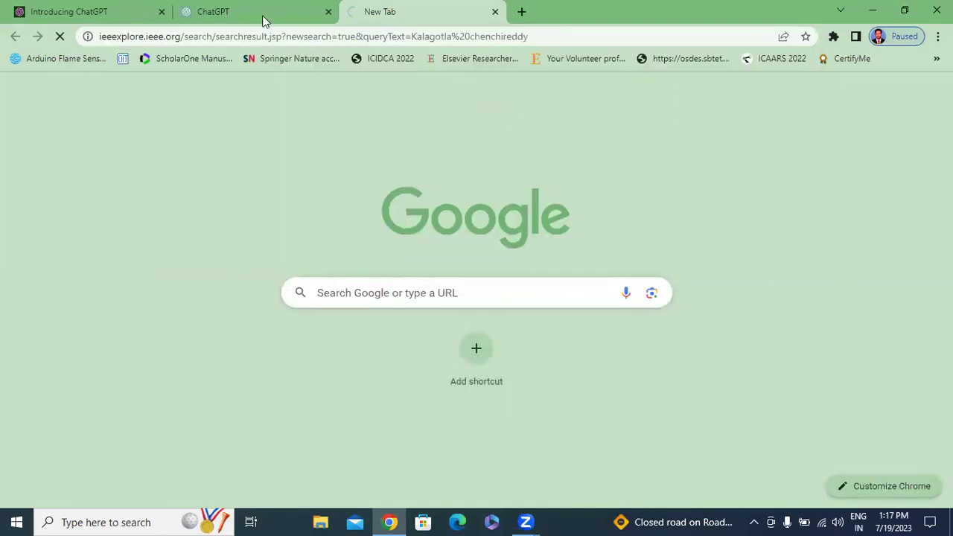
{"action": "left_click", "coordinate": [258, 12]}
{"action": "left_click", "coordinate": [64, 11]}
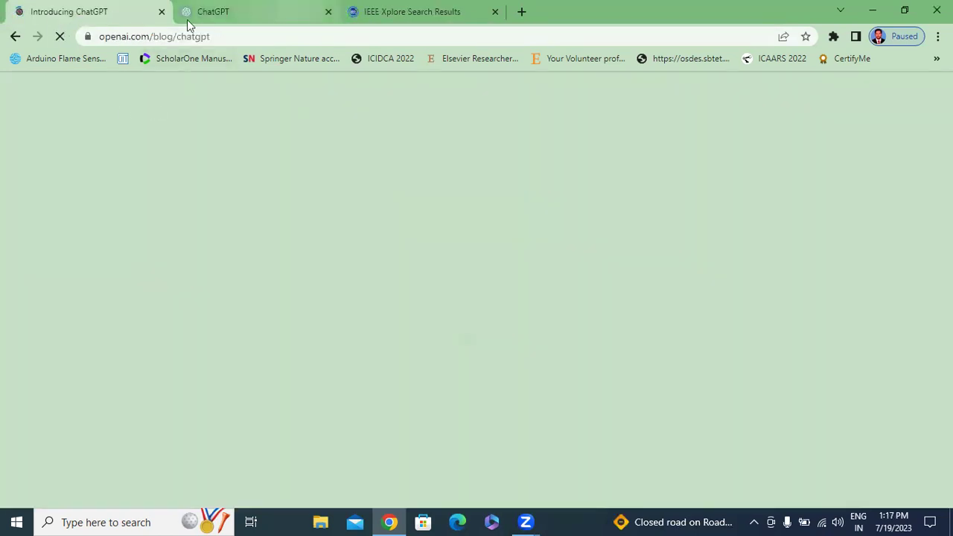
{"action": "left_click", "coordinate": [231, 8]}
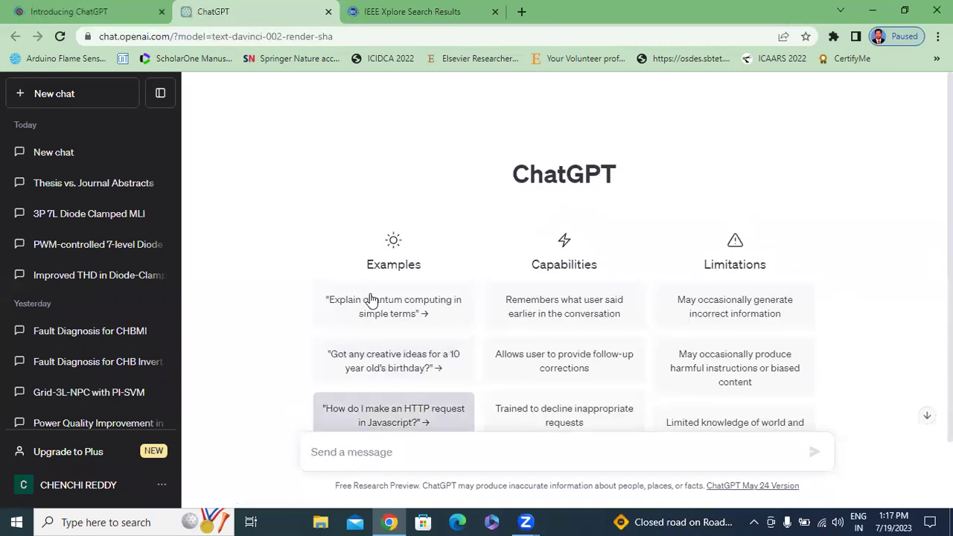
Search IEEE Xplore for "multilevel inverter" across all content.
{"action": "left_click", "coordinate": [454, 6]}
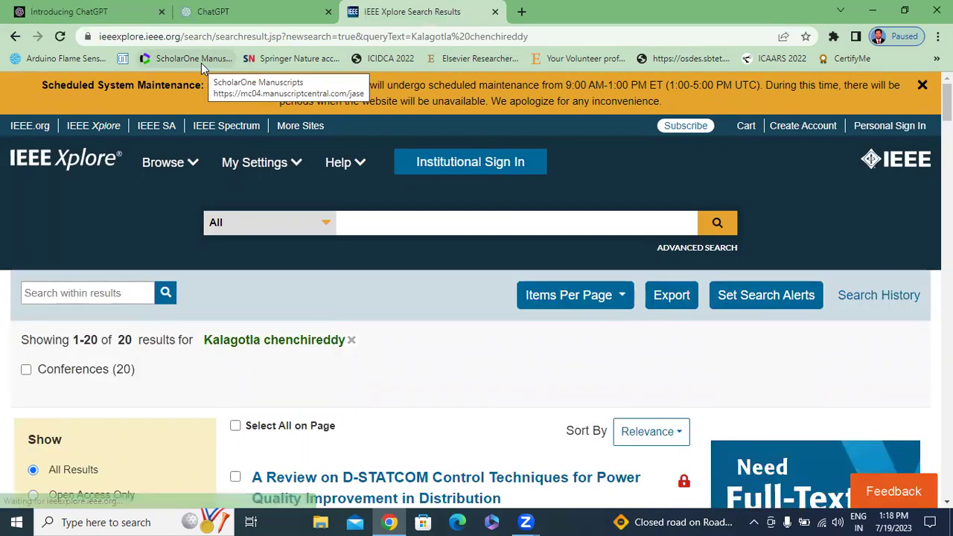
{"action": "left_click", "coordinate": [445, 224]}
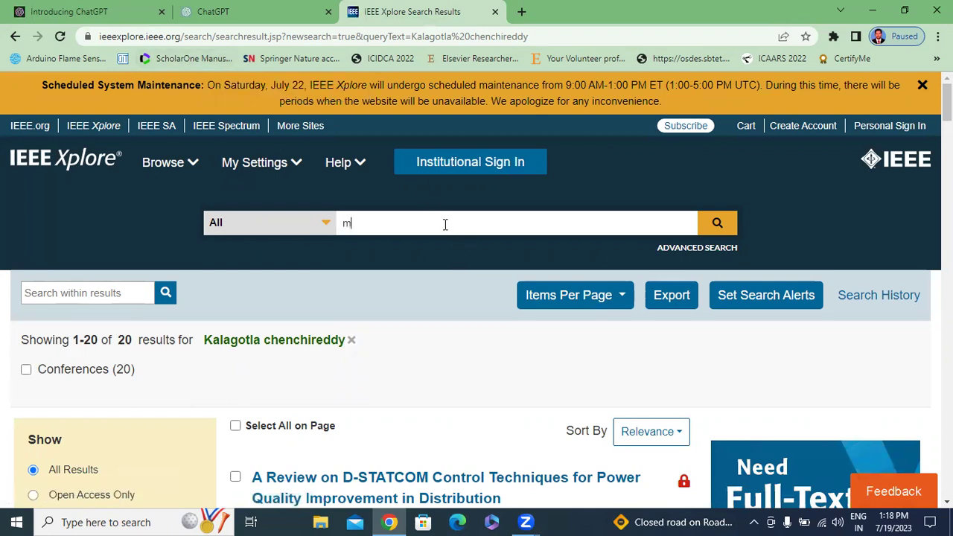
{"action": "type", "text": "multive"}
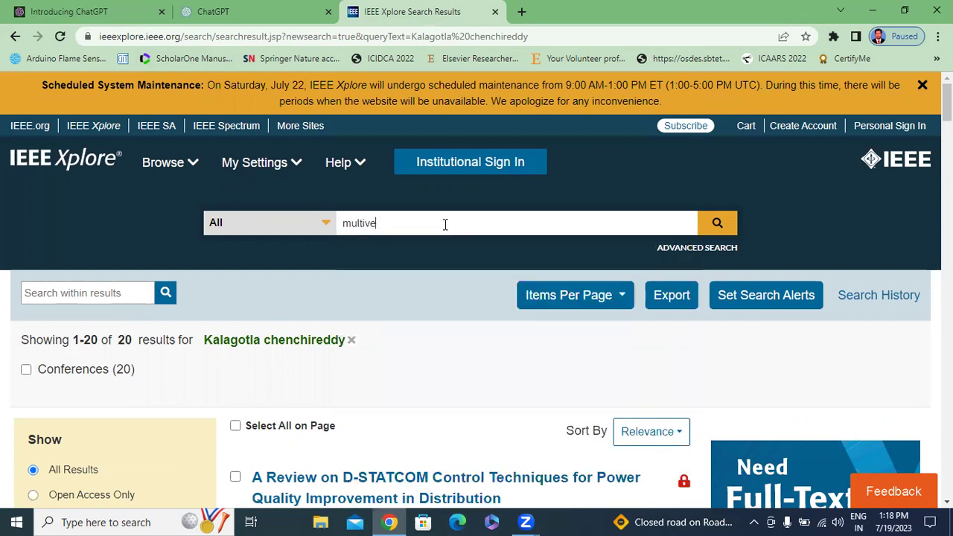
{"action": "type", "text": "llevel inverter"}
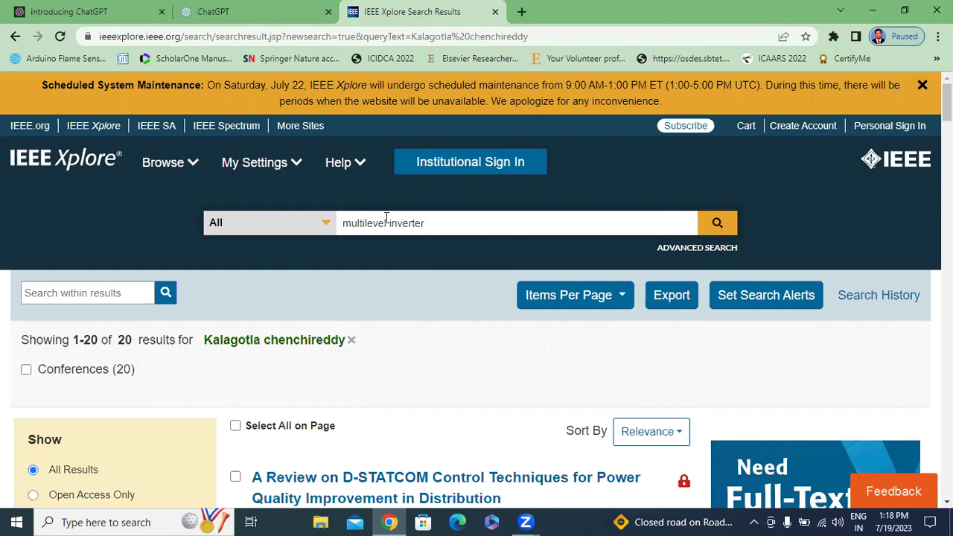
{"action": "left_click", "coordinate": [716, 223]}
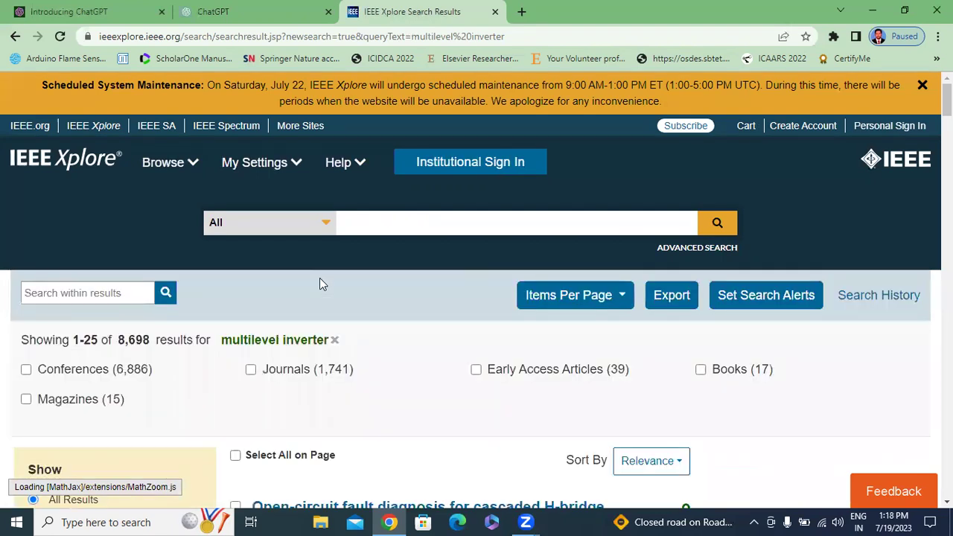
Open the paper "Parallel operated inverters as a multilevel case" from the search results in a new tab and switch to it.
{"action": "scroll", "coordinate": [287, 280], "scroll_direction": "down", "scroll_amount": 2}
{"action": "scroll", "coordinate": [389, 336], "scroll_direction": "down", "scroll_amount": 5}
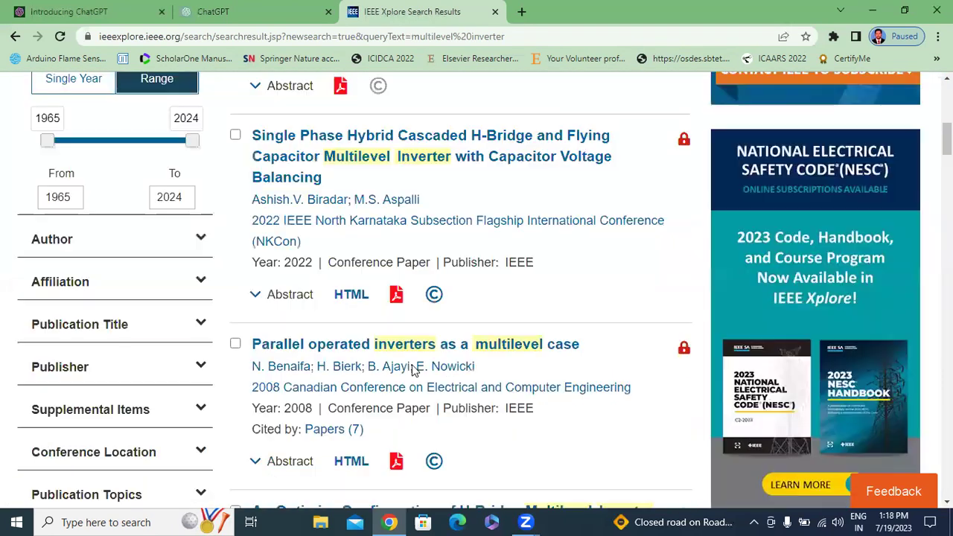
{"action": "scroll", "coordinate": [414, 370], "scroll_direction": "down", "scroll_amount": 5}
{"action": "scroll", "coordinate": [415, 370], "scroll_direction": "up", "scroll_amount": 5}
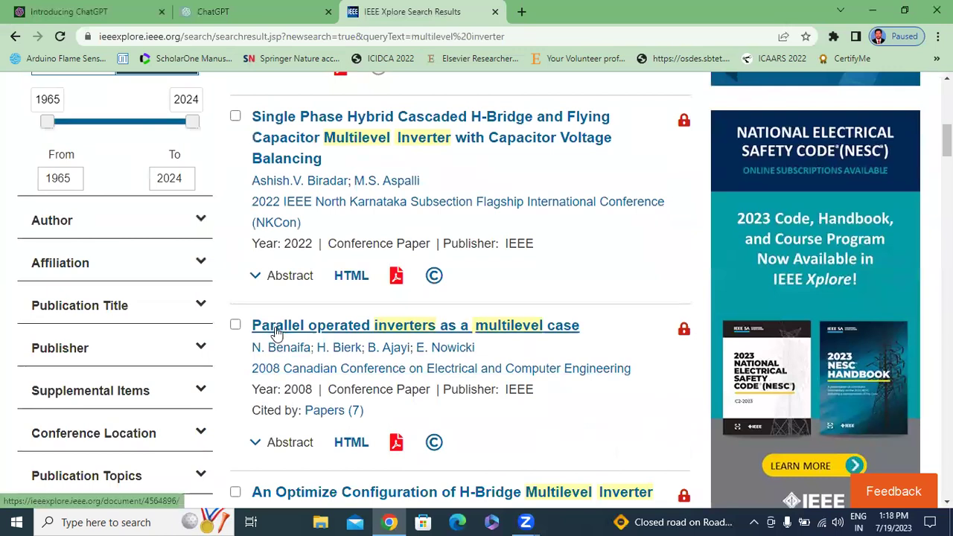
{"action": "right_click", "coordinate": [434, 335]}
{"action": "left_click", "coordinate": [449, 342]}
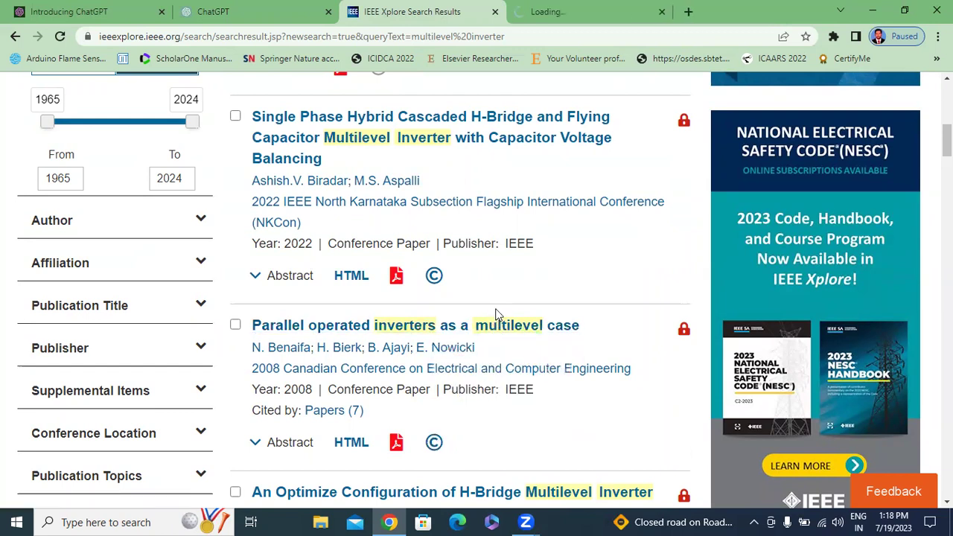
{"action": "left_click", "coordinate": [622, 8]}
{"action": "left_click", "coordinate": [445, 8]}
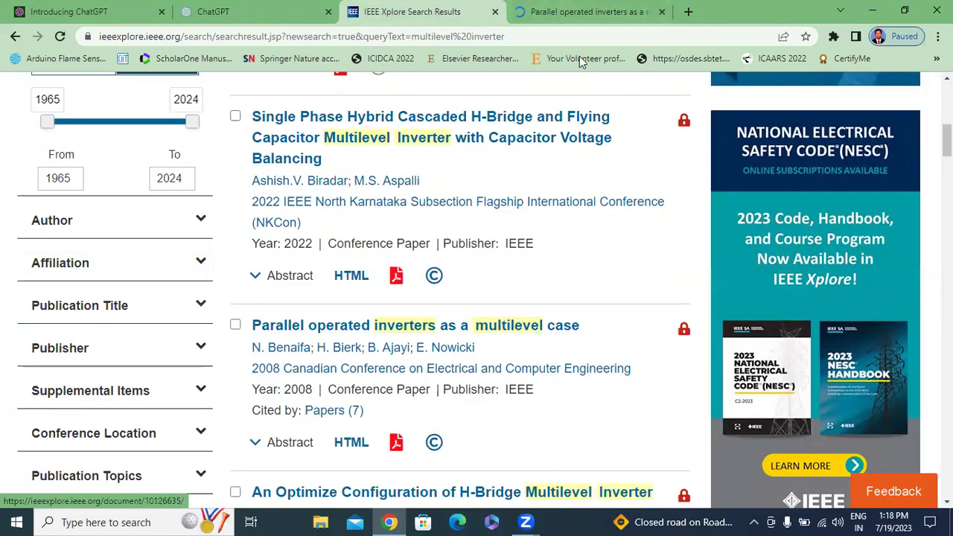
{"action": "left_click", "coordinate": [588, 11]}
Copy the plain-text citation of the paper "Parallel operated inverters as a multilevel case".
{"action": "scroll", "coordinate": [456, 264], "scroll_direction": "down", "scroll_amount": 2}
{"action": "scroll", "coordinate": [457, 268], "scroll_direction": "up", "scroll_amount": 2}
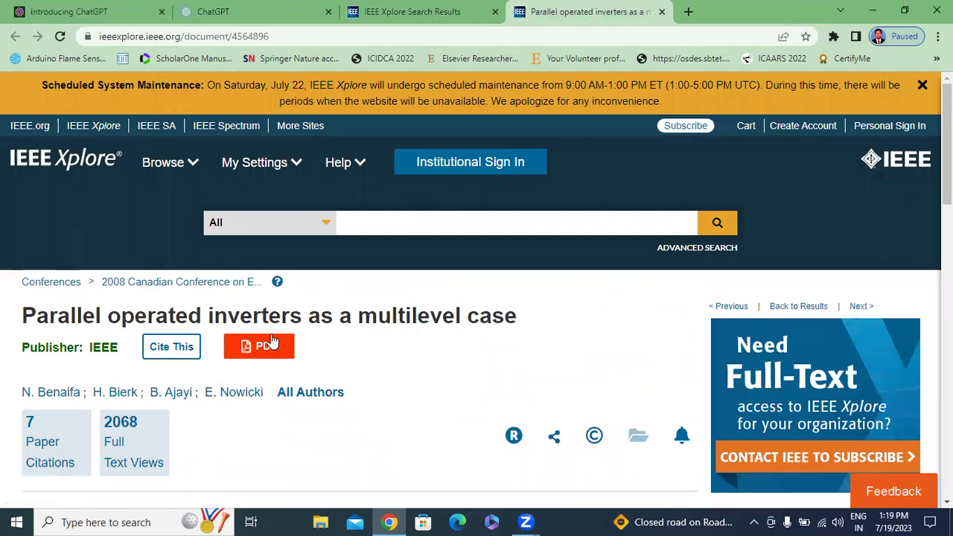
{"action": "scroll", "coordinate": [188, 238], "scroll_direction": "down", "scroll_amount": 2}
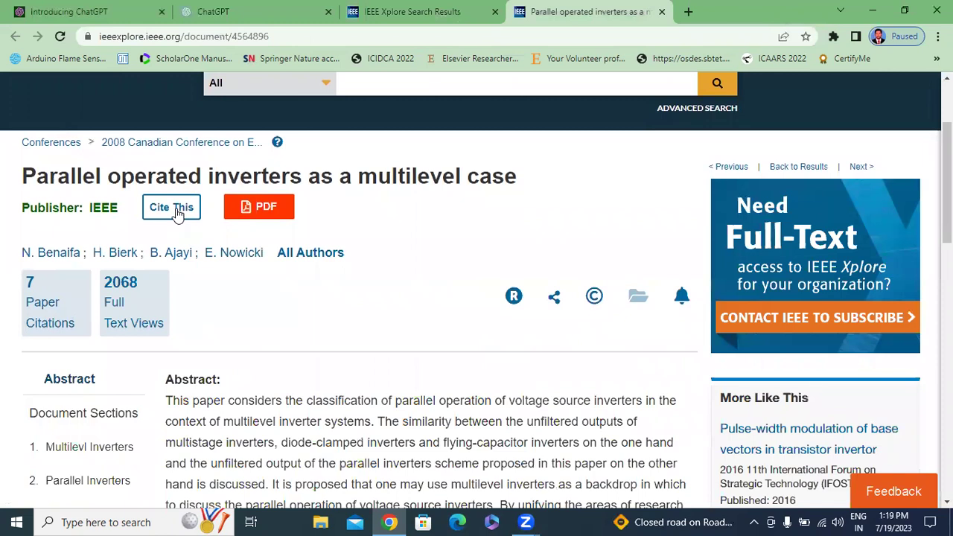
{"action": "left_click", "coordinate": [177, 209]}
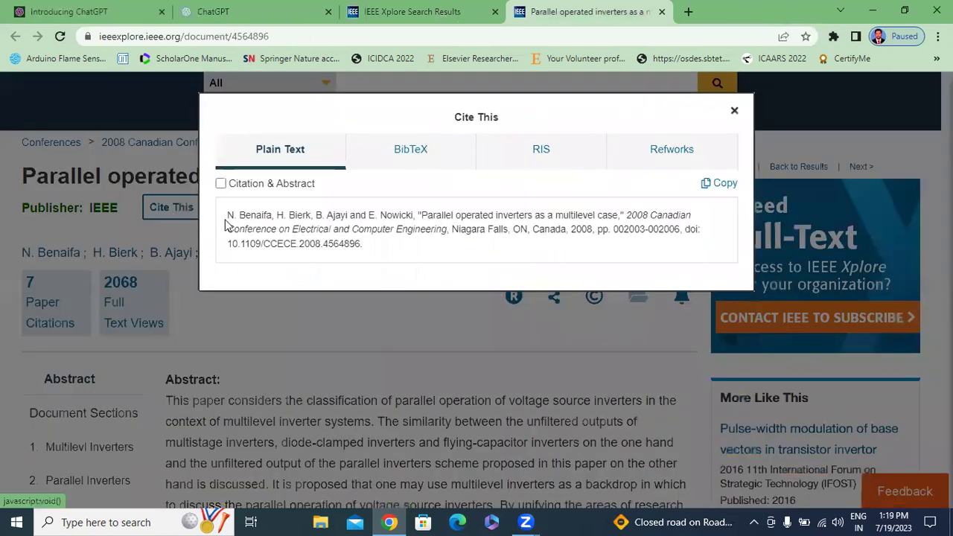
{"action": "left_click", "coordinate": [720, 186]}
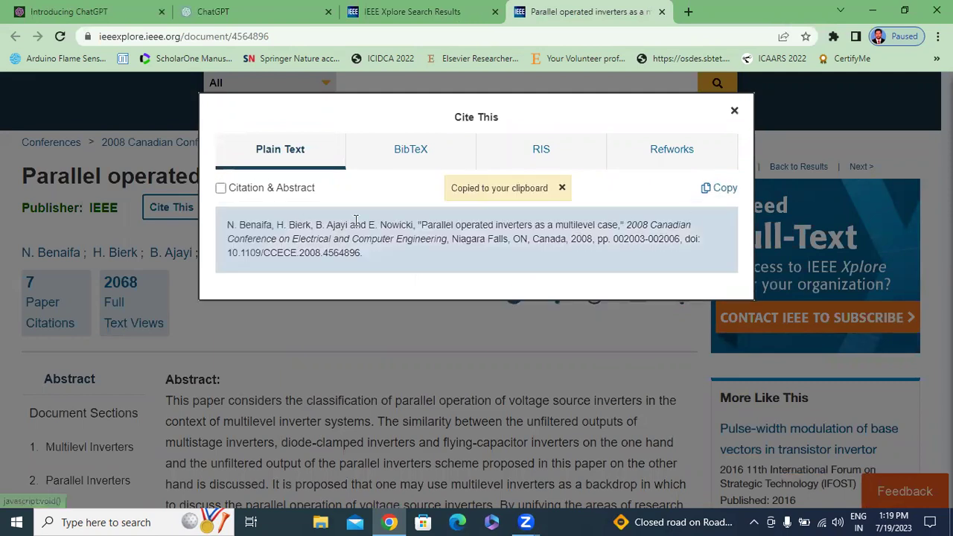
Switch to ChatGPT and send the prompt "can you generate good summary" followed by the copied citation.
{"action": "left_click", "coordinate": [299, 21]}
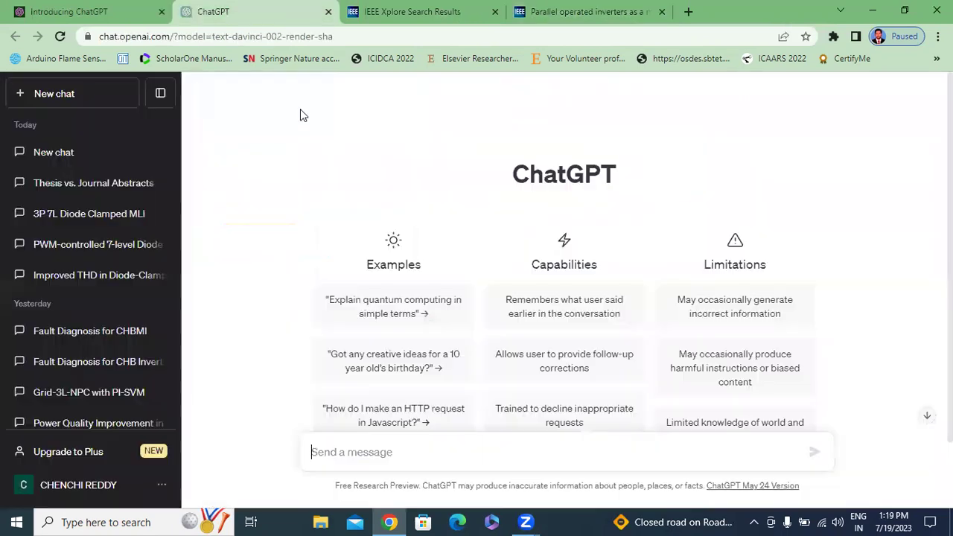
{"action": "left_click", "coordinate": [353, 452]}
{"action": "type", "text": "can you generate goo"}
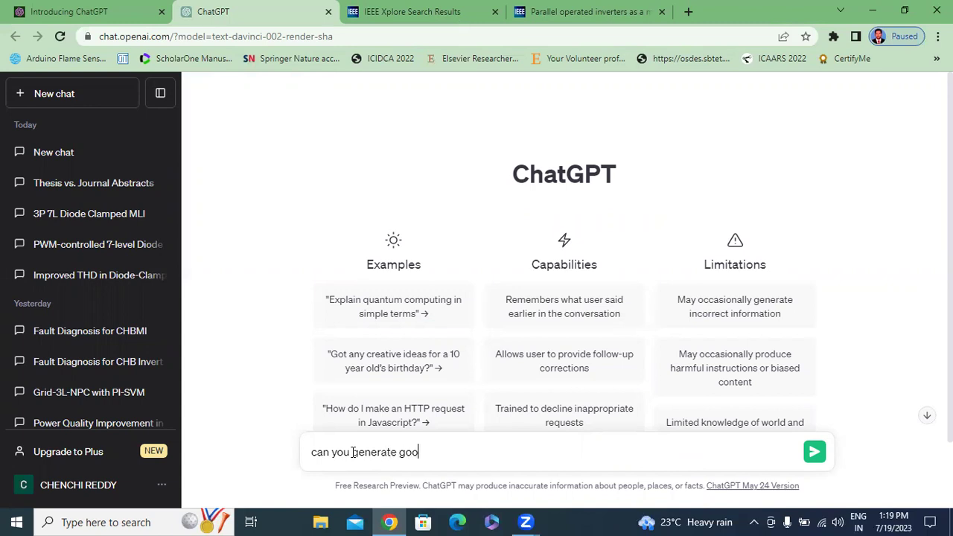
{"action": "type", "text": "mm"}
{"action": "key", "text": "ctrl+v"}
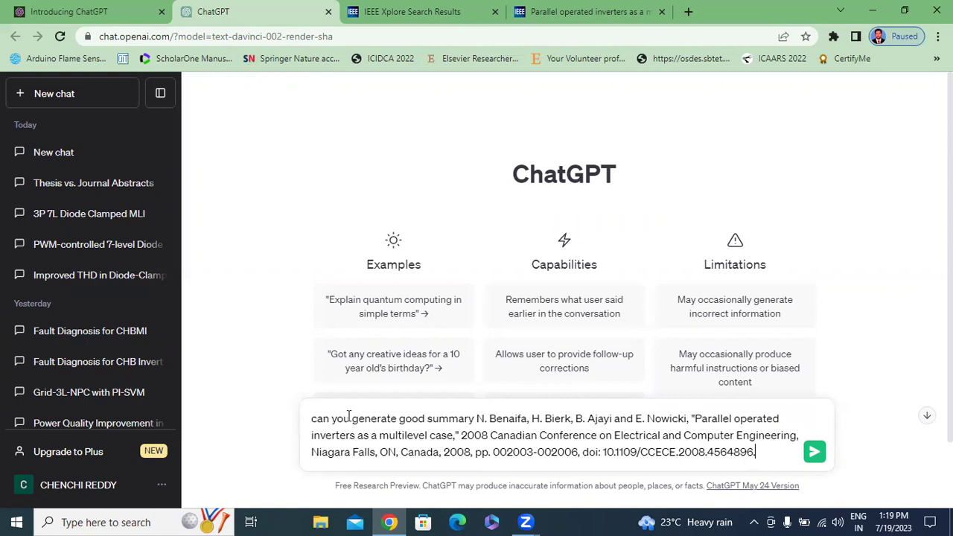
{"action": "left_click", "coordinate": [813, 455]}
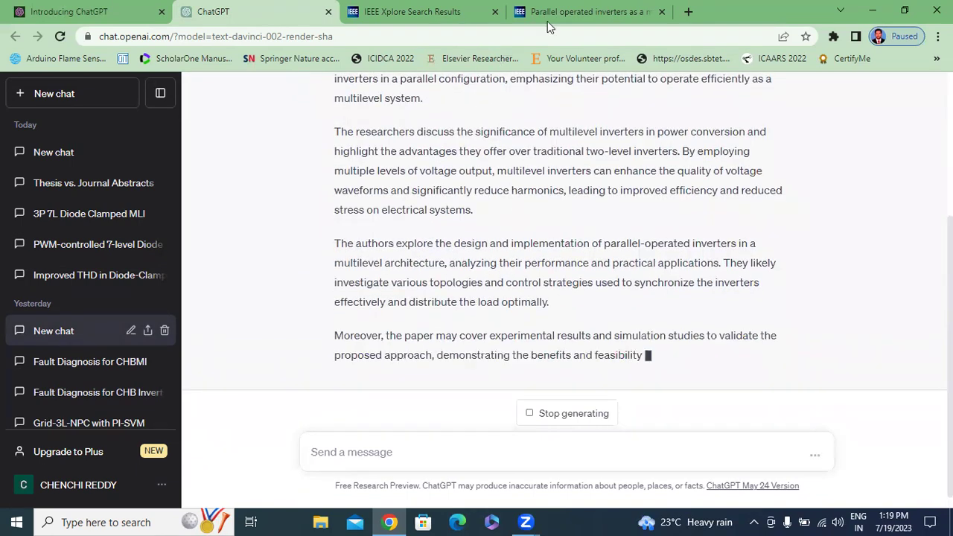
Close the citation dialog on the paper's page and read through the summary ChatGPT generated.
{"action": "left_click", "coordinate": [583, 10]}
{"action": "left_click", "coordinate": [734, 113]}
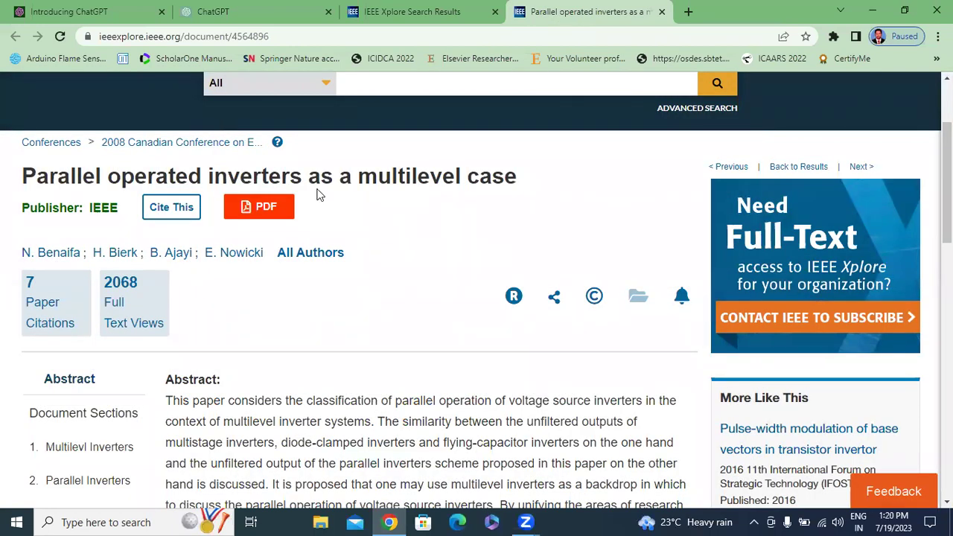
{"action": "left_click", "coordinate": [268, 12]}
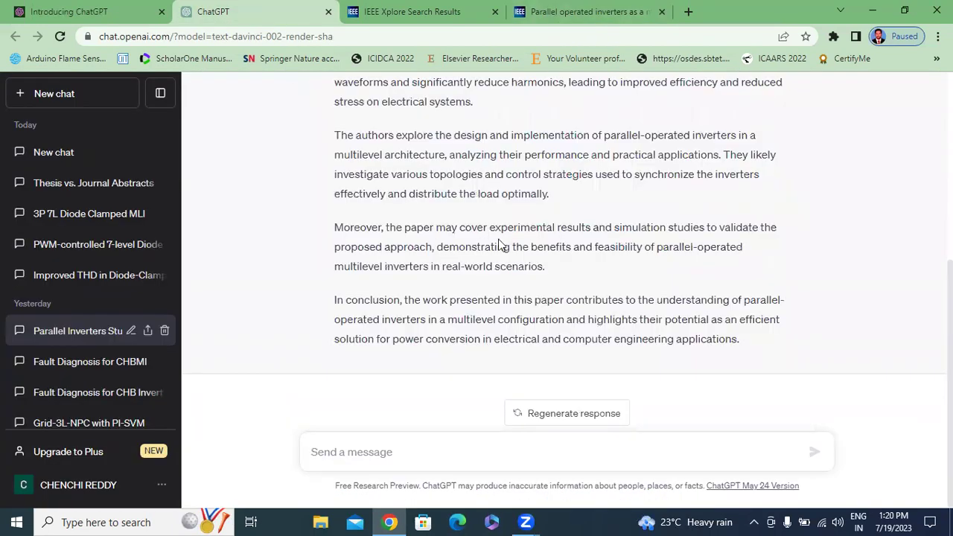
{"action": "scroll", "coordinate": [521, 249], "scroll_direction": "up", "scroll_amount": 3}
{"action": "scroll", "coordinate": [521, 253], "scroll_direction": "up", "scroll_amount": 1}
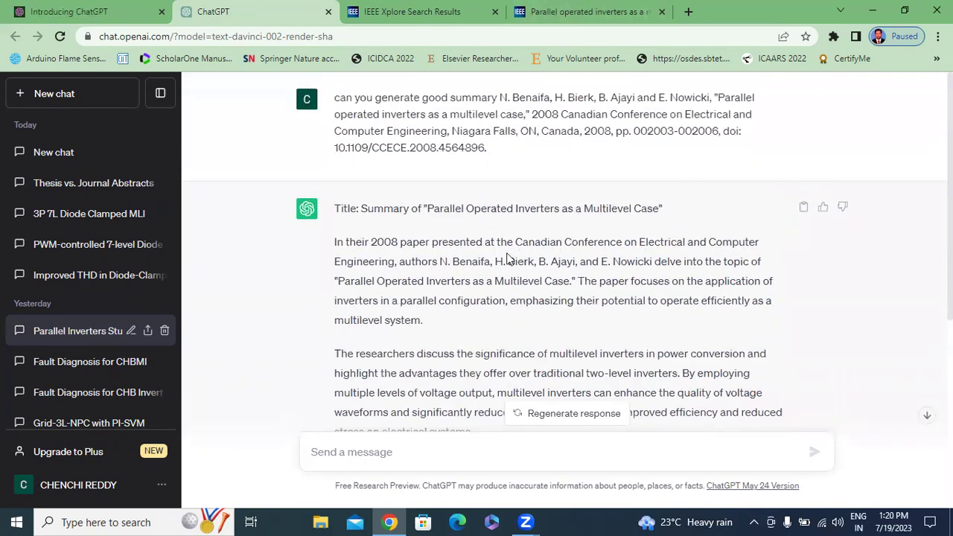
{"action": "scroll", "coordinate": [460, 260], "scroll_direction": "down", "scroll_amount": 4}
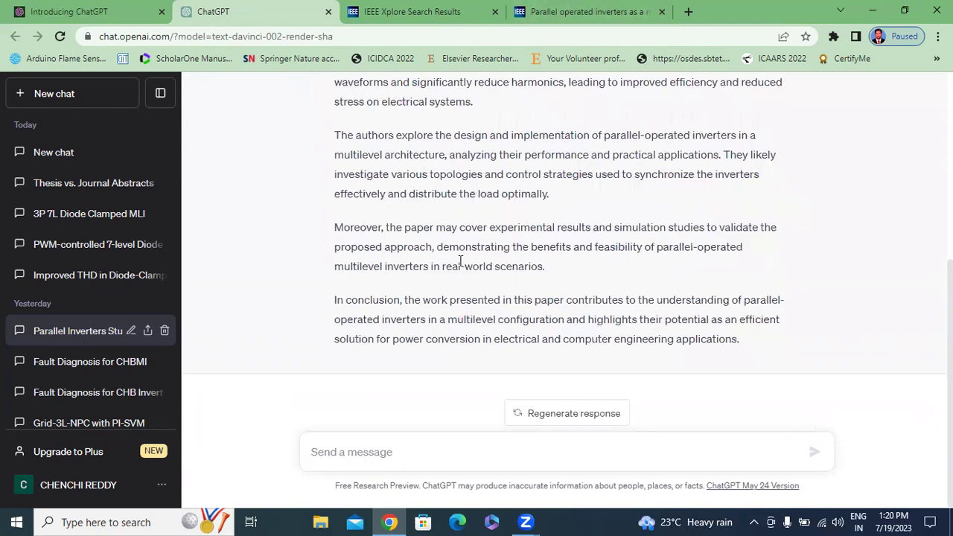
{"action": "scroll", "coordinate": [379, 186], "scroll_direction": "up", "scroll_amount": 3}
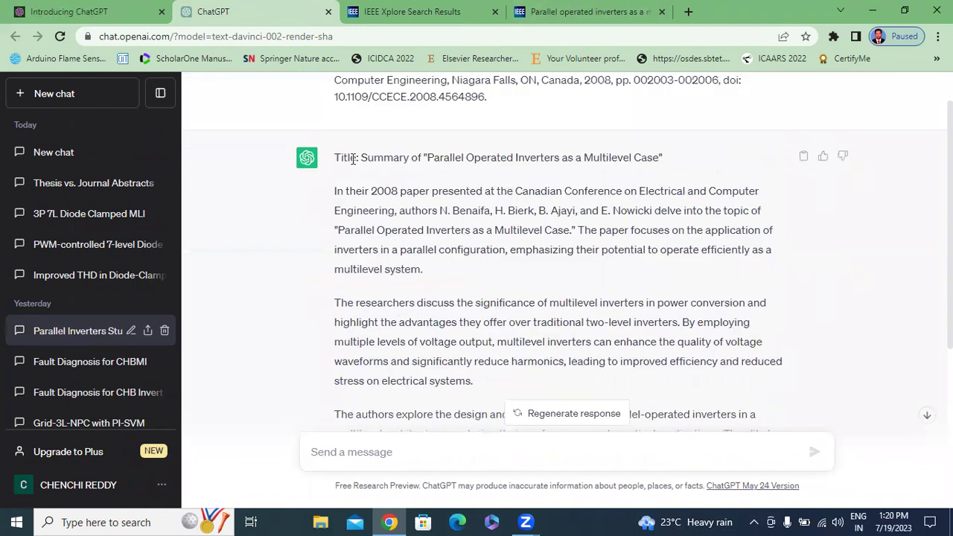
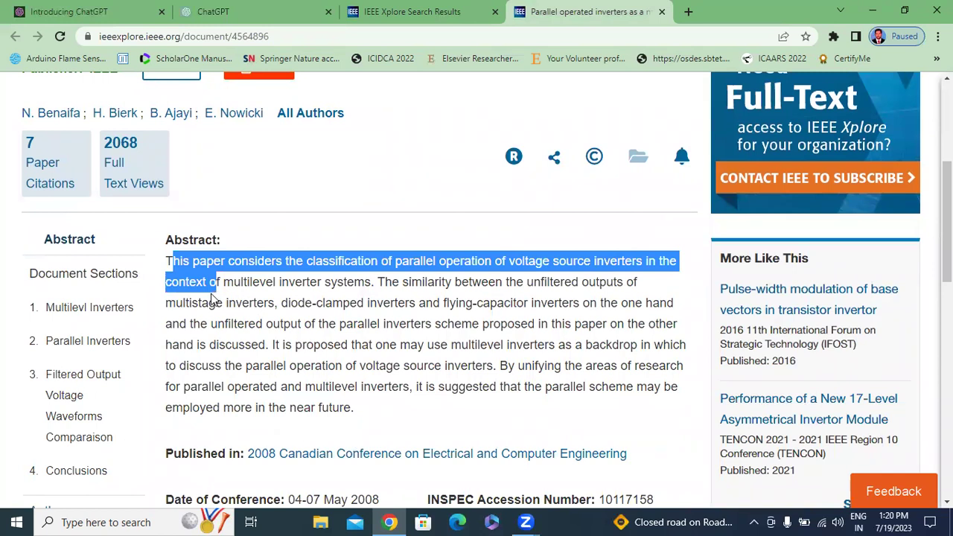
Copy the full abstract of "Parallel operated inverters as a multilevel case" and switch to ChatGPT.
{"action": "right_click", "coordinate": [268, 325]}
{"action": "left_click", "coordinate": [294, 340]}
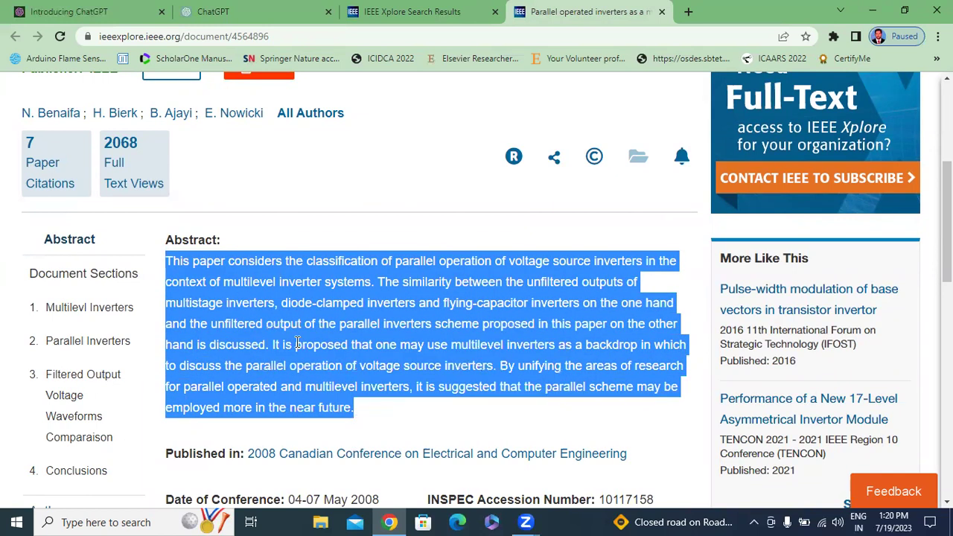
{"action": "left_click", "coordinate": [260, 9]}
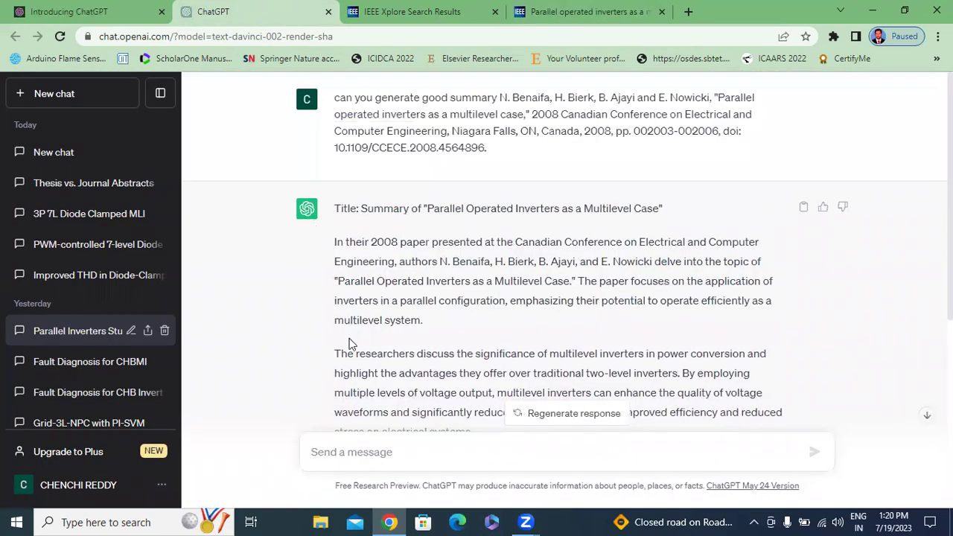
Send ChatGPT the prompt "can you generate summry" followed by the copied abstract.
{"action": "left_click", "coordinate": [360, 452]}
{"action": "type", "text": "can"}
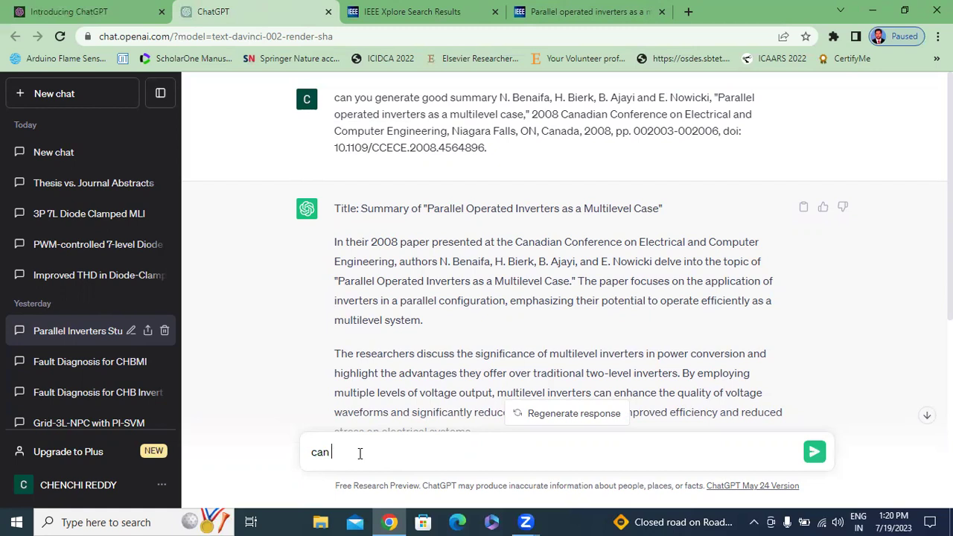
{"action": "type", "text": " you generate summ"}
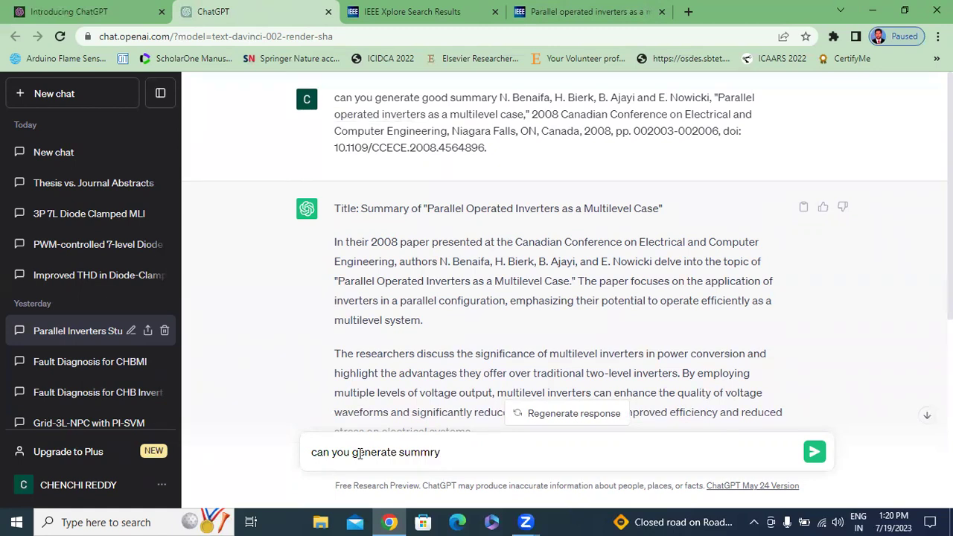
{"action": "type", "text": "ry"}
{"action": "key", "text": "ctrl+v"}
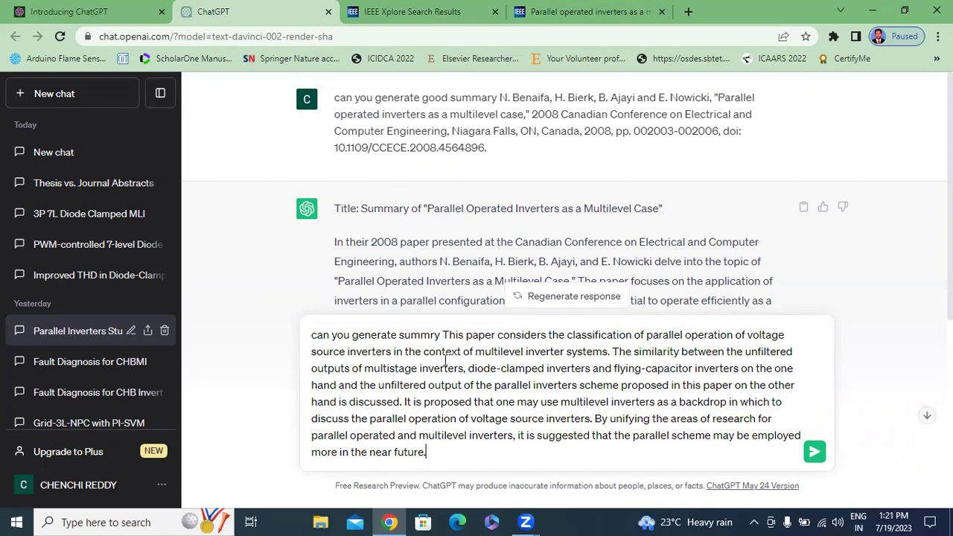
{"action": "left_click", "coordinate": [813, 453]}
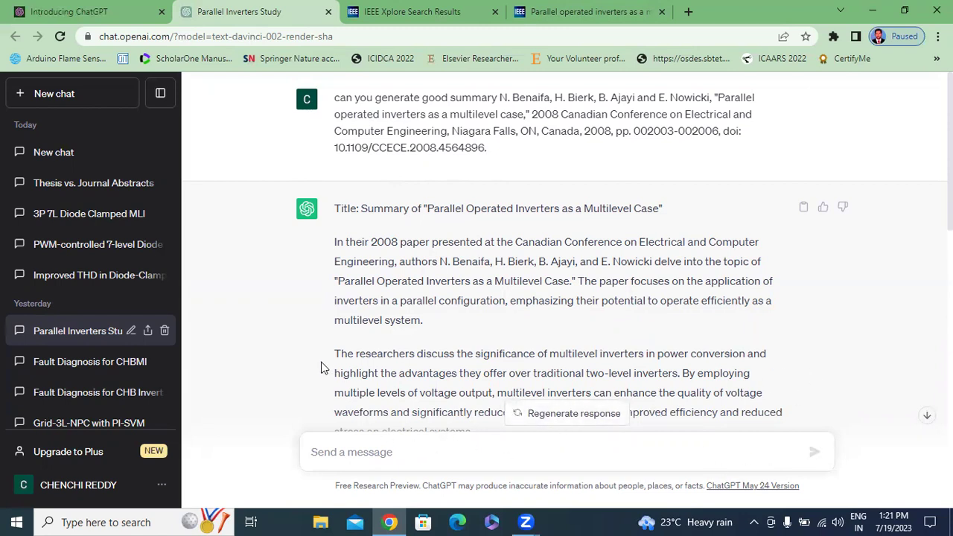
Read through the summary ChatGPT generated from the abstract.
{"action": "scroll", "coordinate": [289, 302], "scroll_direction": "down", "scroll_amount": 10}
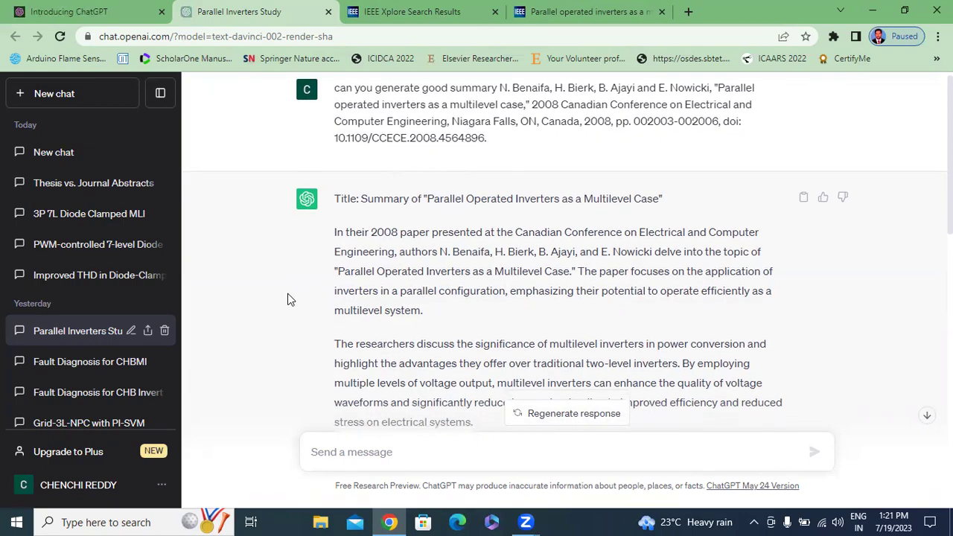
{"action": "scroll", "coordinate": [294, 296], "scroll_direction": "down", "scroll_amount": 1}
{"action": "scroll", "coordinate": [299, 288], "scroll_direction": "up", "scroll_amount": 3}
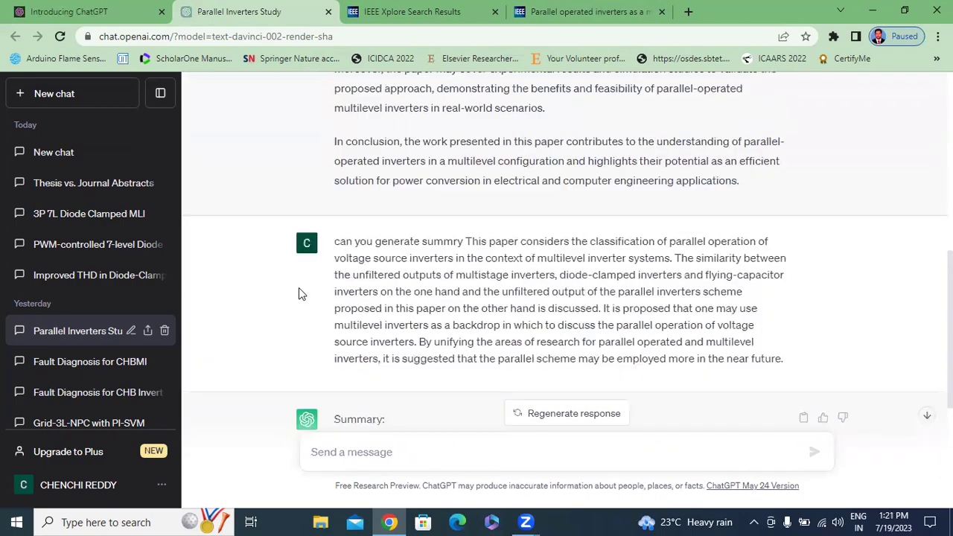
{"action": "scroll", "coordinate": [299, 288], "scroll_direction": "down", "scroll_amount": 3}
{"action": "scroll", "coordinate": [298, 288], "scroll_direction": "up", "scroll_amount": 1}
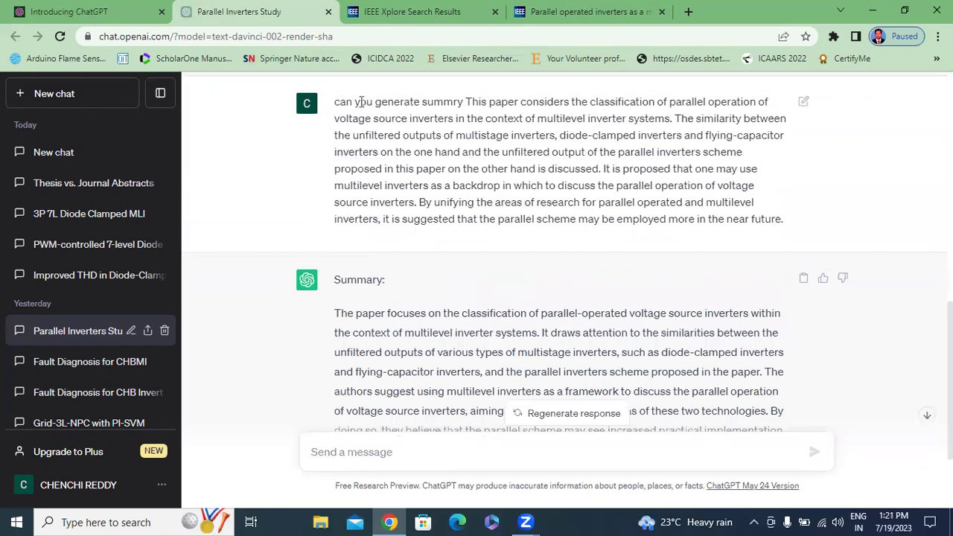
{"action": "scroll", "coordinate": [365, 276], "scroll_direction": "down", "scroll_amount": 2}
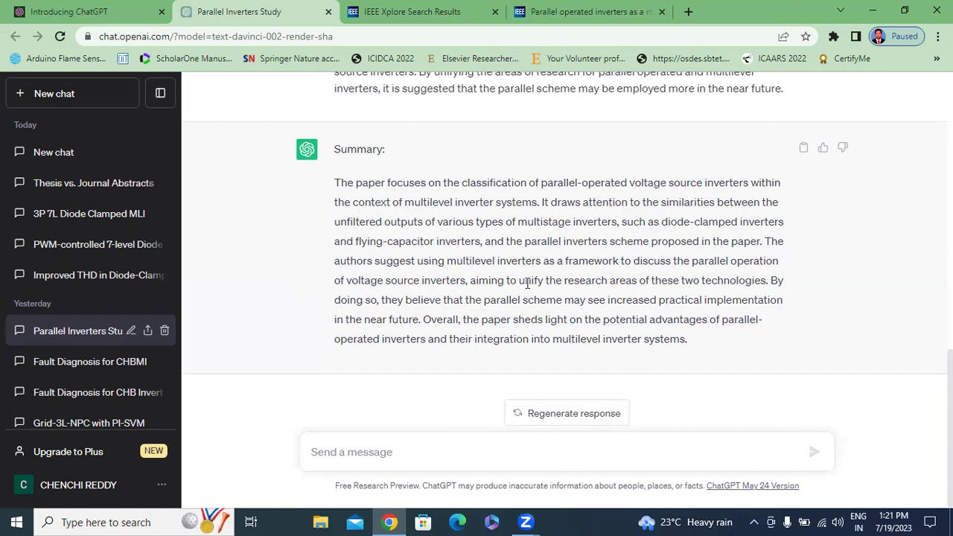
Open "An Optimize Configuration of H-Bridge Multilevel Inverter" from the IEEE Xplore search results in a new tab and close the previous paper's tab.
{"action": "left_click", "coordinate": [503, 14]}
{"action": "scroll", "coordinate": [421, 253], "scroll_direction": "down", "scroll_amount": 3}
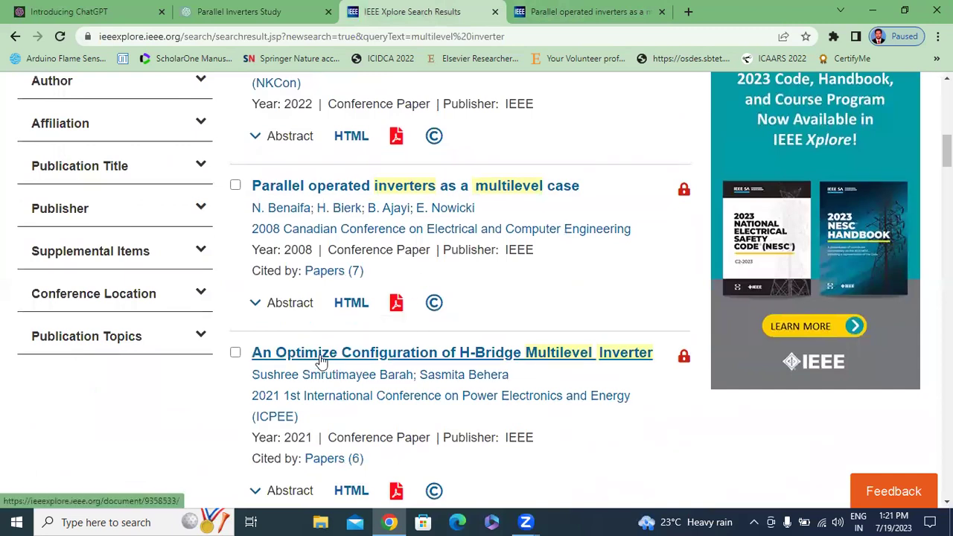
{"action": "right_click", "coordinate": [463, 365]}
{"action": "left_click", "coordinate": [493, 370]}
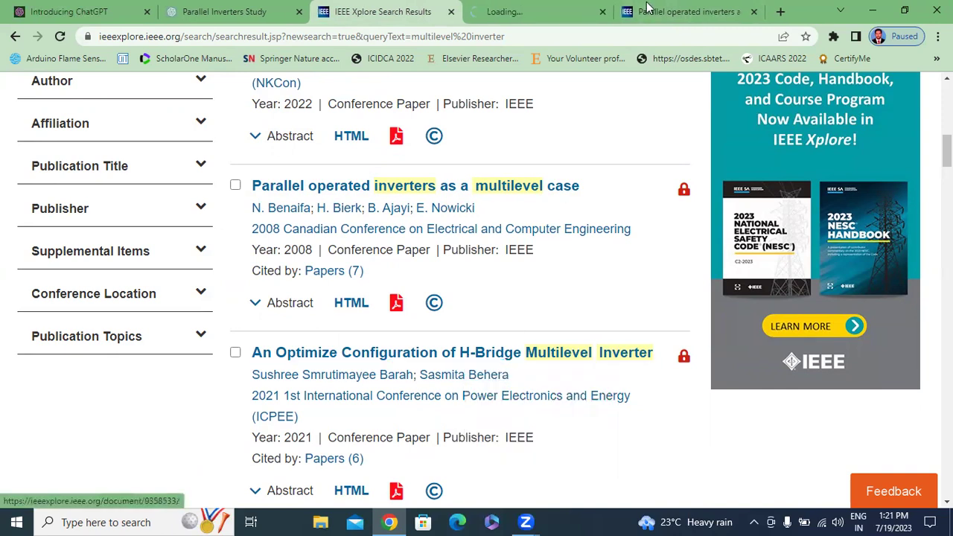
{"action": "left_click", "coordinate": [643, 12]}
{"action": "left_click", "coordinate": [753, 12]}
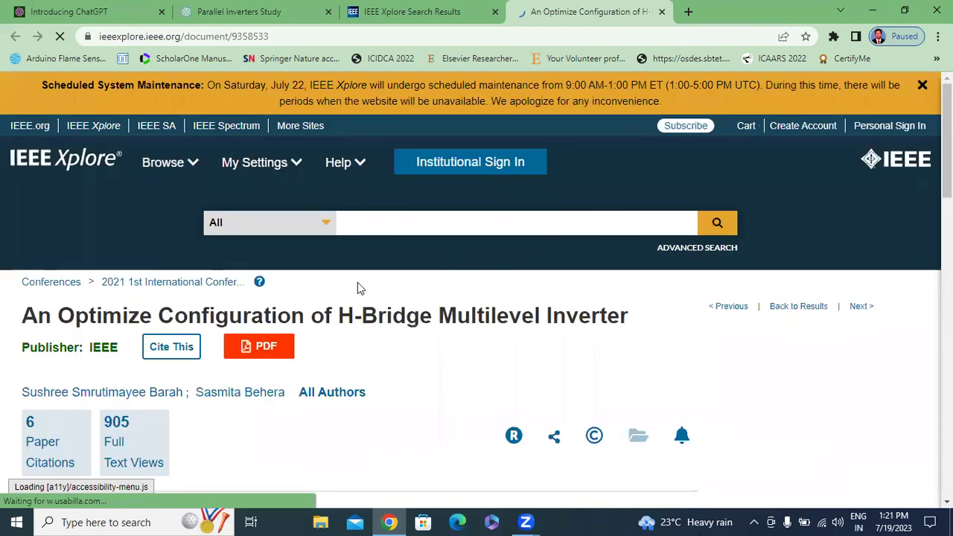
Copy the plain-text citation of "An Optimize Configuration of H-Bridge Multilevel Inverter".
{"action": "scroll", "coordinate": [359, 286], "scroll_direction": "down", "scroll_amount": 2}
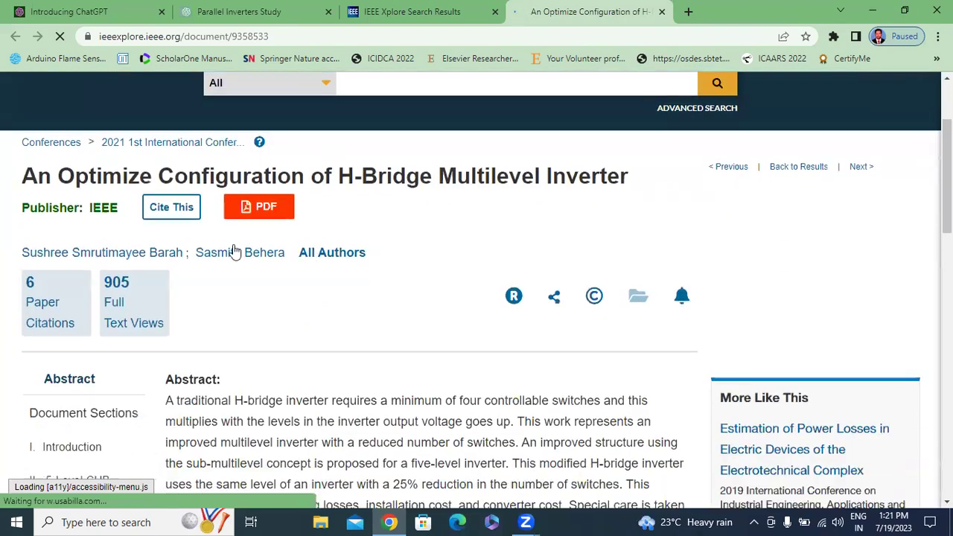
{"action": "left_click", "coordinate": [166, 214]}
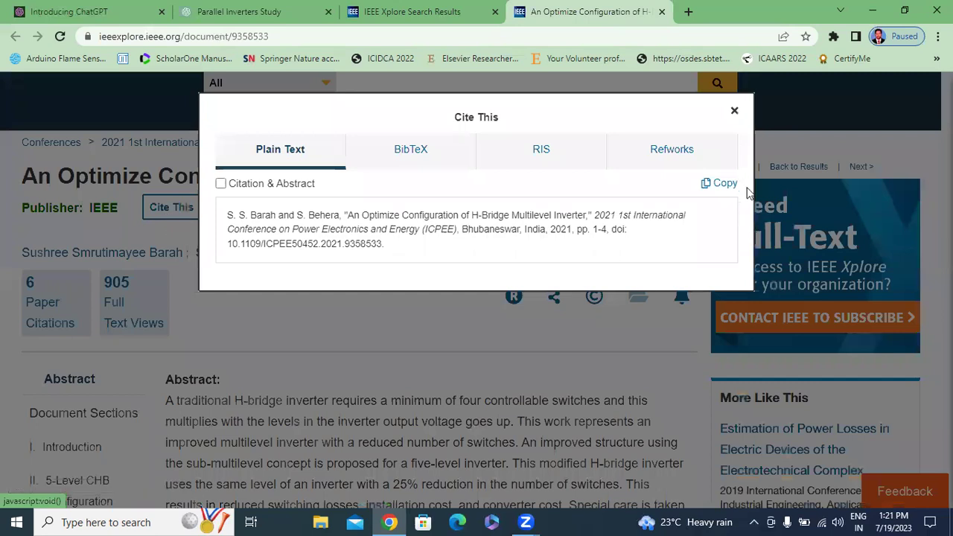
{"action": "left_click", "coordinate": [719, 183]}
Switch to ChatGPT and enter "can you generate good summary" in the message without sending it.
{"action": "left_click", "coordinate": [270, 6]}
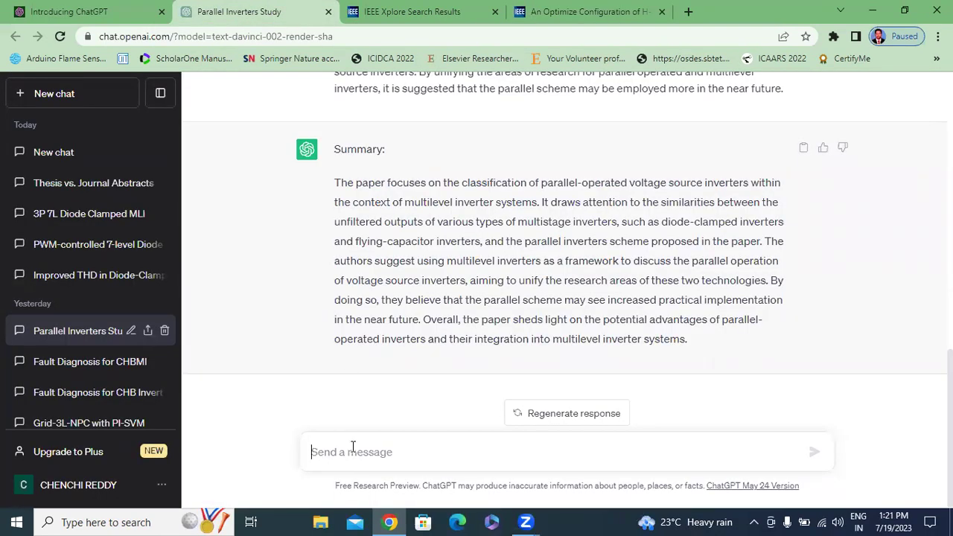
{"action": "type", "text": "can "}
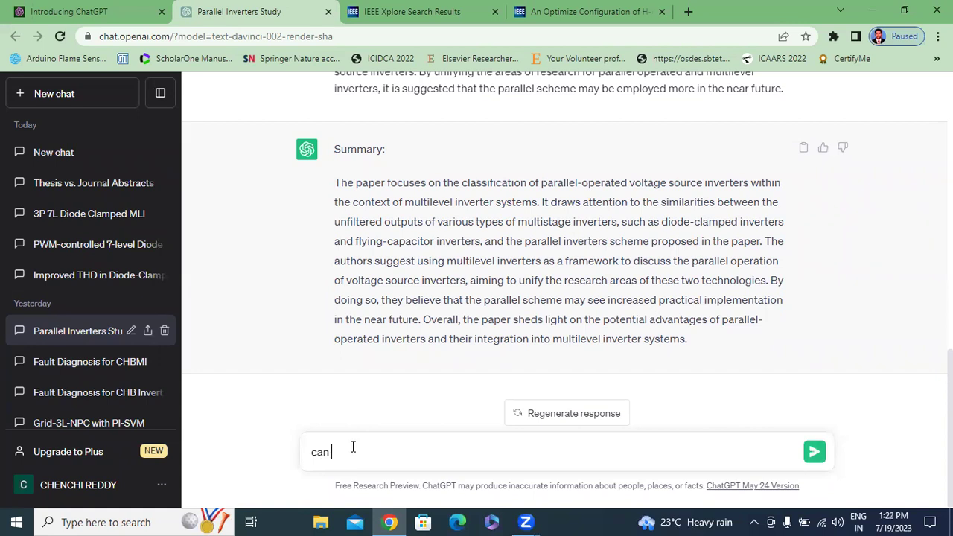
{"action": "type", "text": "you g"}
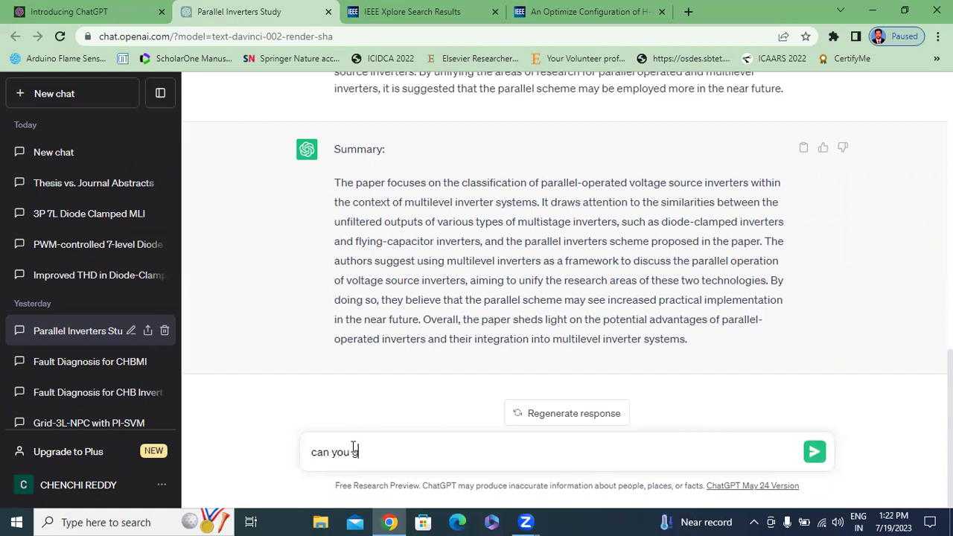
{"action": "type", "text": "enerate good summary"}
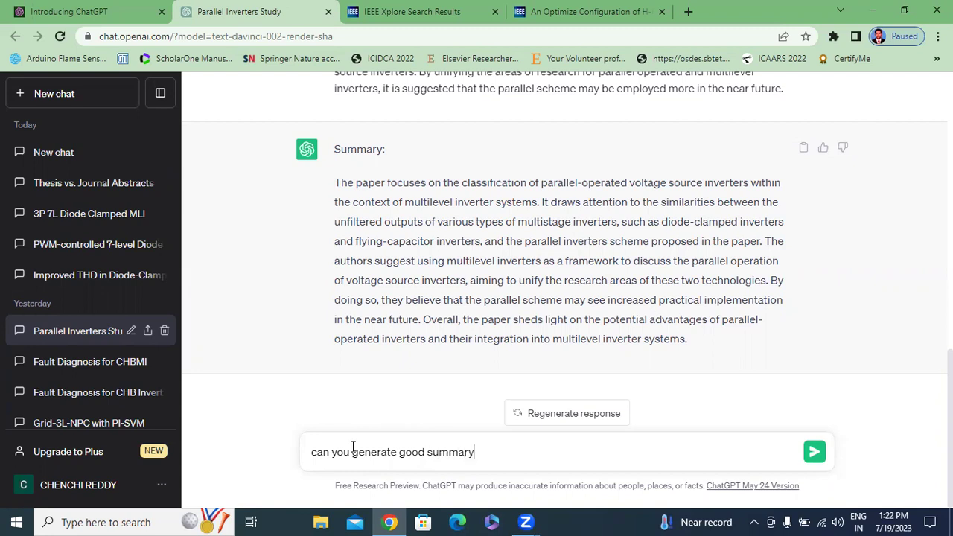
{"action": "key", "text": "ctrl+v"}
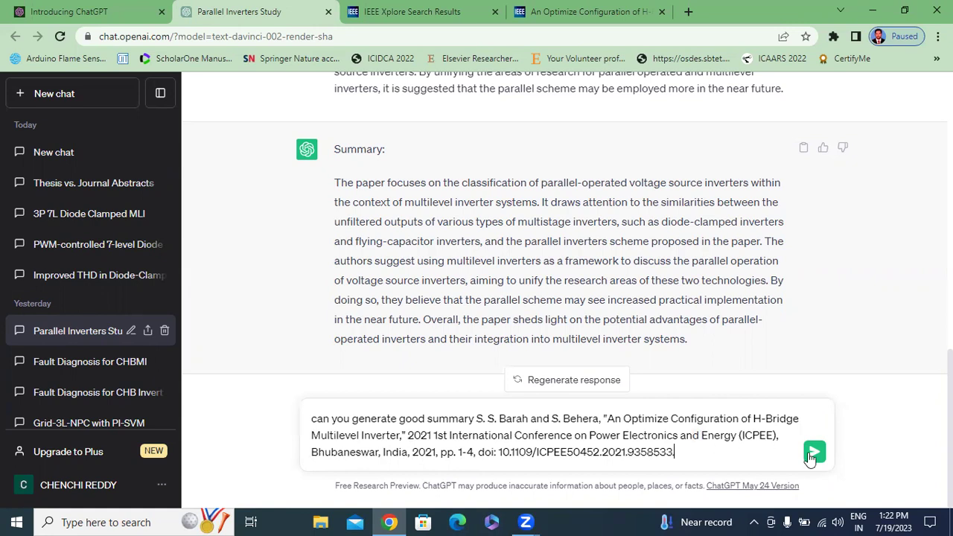
{"action": "left_click_drag", "start_coordinate": [676, 451], "coordinate": [615, 419]}
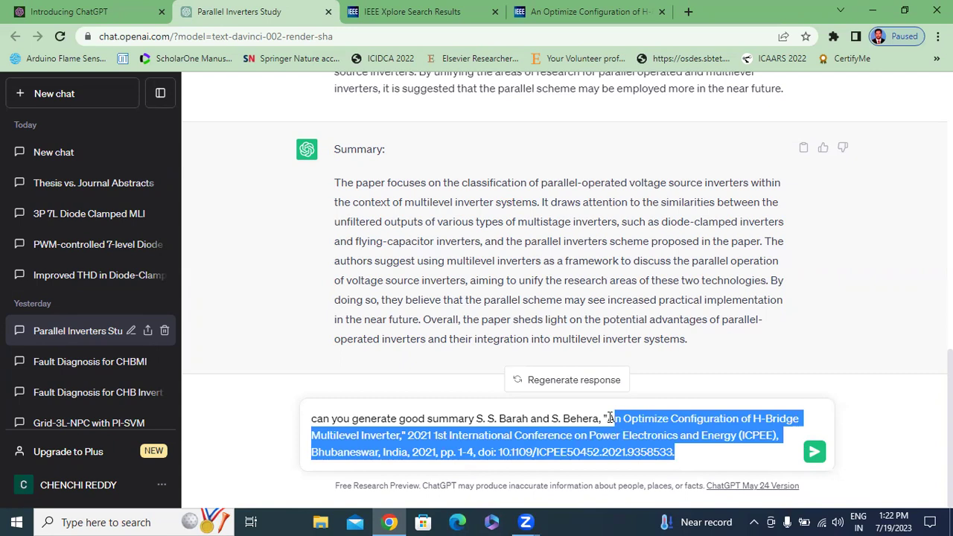
{"action": "key", "text": "BackSpace"}
{"action": "key", "text": "BackSpace"}
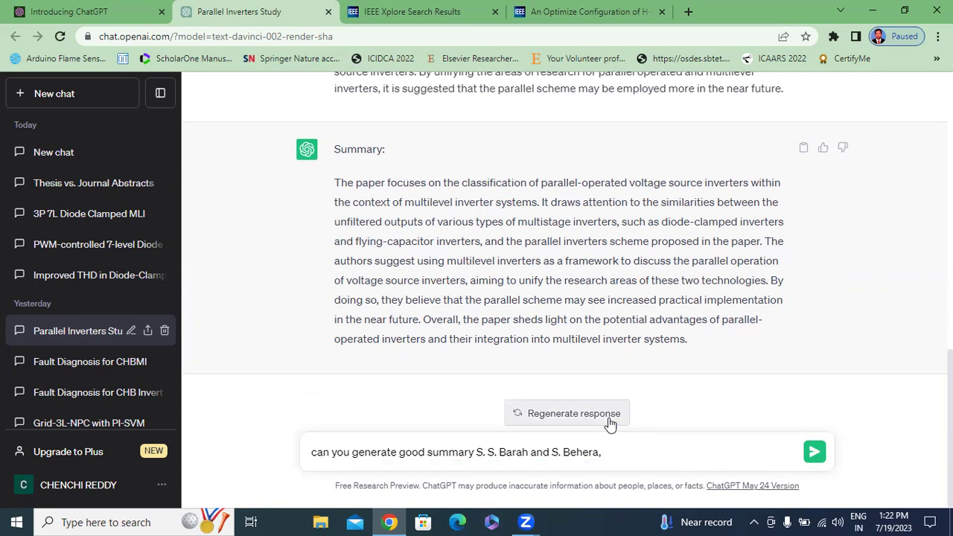
{"action": "key", "text": "BackSpace"}
{"action": "key", "text": "BackSpace"}
{"action": "key", "text": "BackSpace"}
{"action": "key", "text": "BackSpace"}
{"action": "key", "text": "BackSpace"}
{"action": "key", "text": "BackSpace"}
{"action": "key", "text": "BackSpace"}
{"action": "key", "text": "BackSpace"}
{"action": "key", "text": "BackSpace"}
{"action": "key", "text": "BackSpace"}
{"action": "key", "text": "BackSpace"}
{"action": "key", "text": "BackSpace"}
{"action": "key", "text": "BackSpace"}
{"action": "key", "text": "BackSpace"}
{"action": "key", "text": "BackSpace"}
{"action": "key", "text": "BackSpace"}
{"action": "key", "text": "BackSpace"}
{"action": "key", "text": "BackSpace"}
{"action": "key", "text": "BackSpace"}
{"action": "key", "text": "BackSpace"}
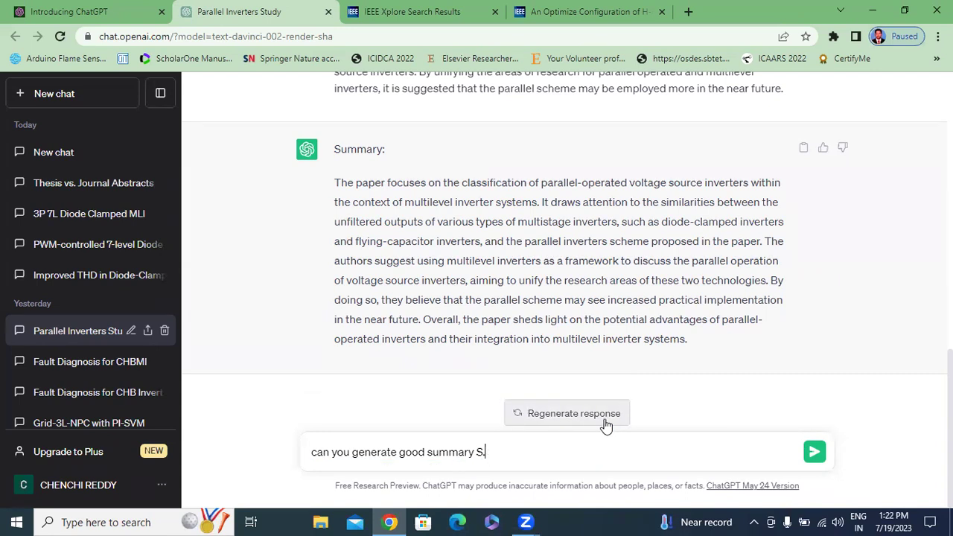
Copy the H-bridge paper's plain-text citation again, append it to the prompt in ChatGPT, send it and skim the reply.
{"action": "left_click", "coordinate": [406, 11]}
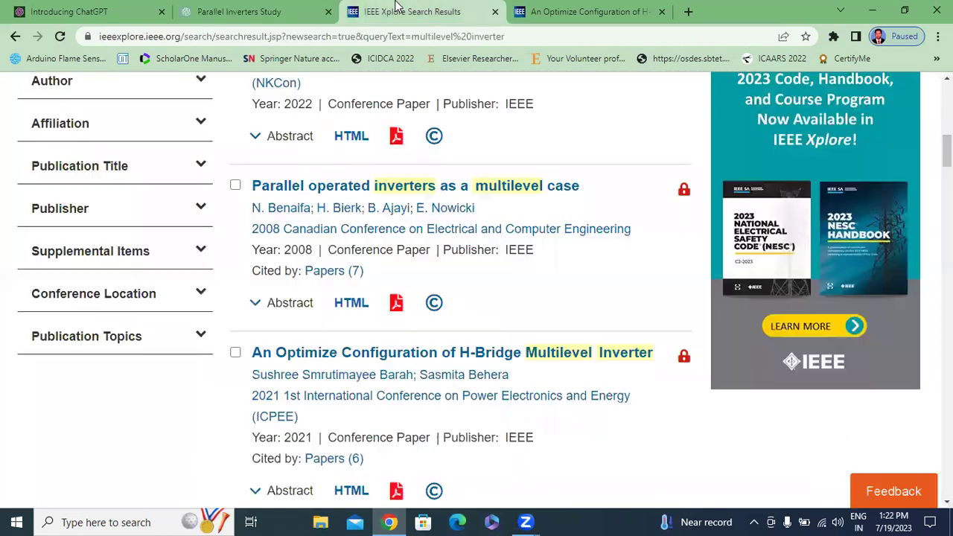
{"action": "left_click", "coordinate": [639, 7]}
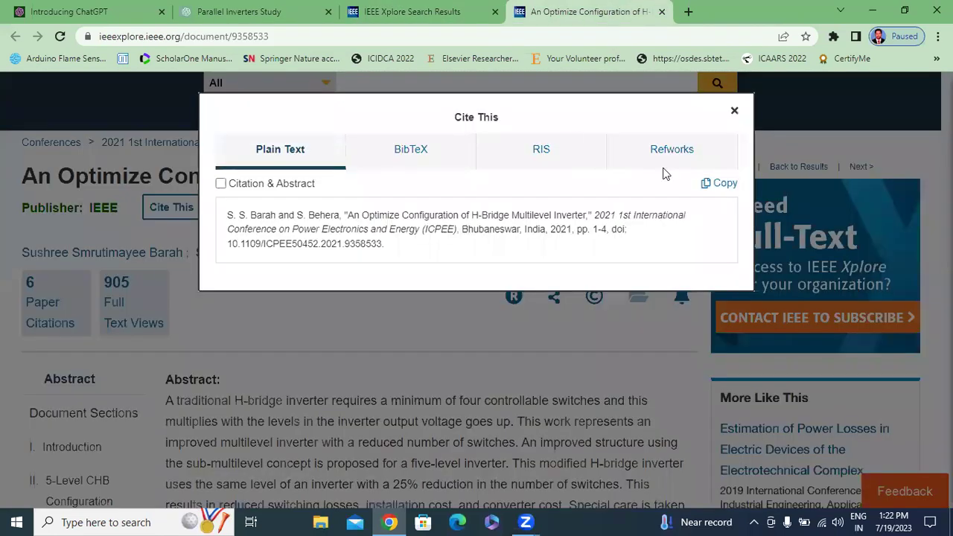
{"action": "left_click", "coordinate": [718, 187]}
{"action": "left_click", "coordinate": [253, 11]}
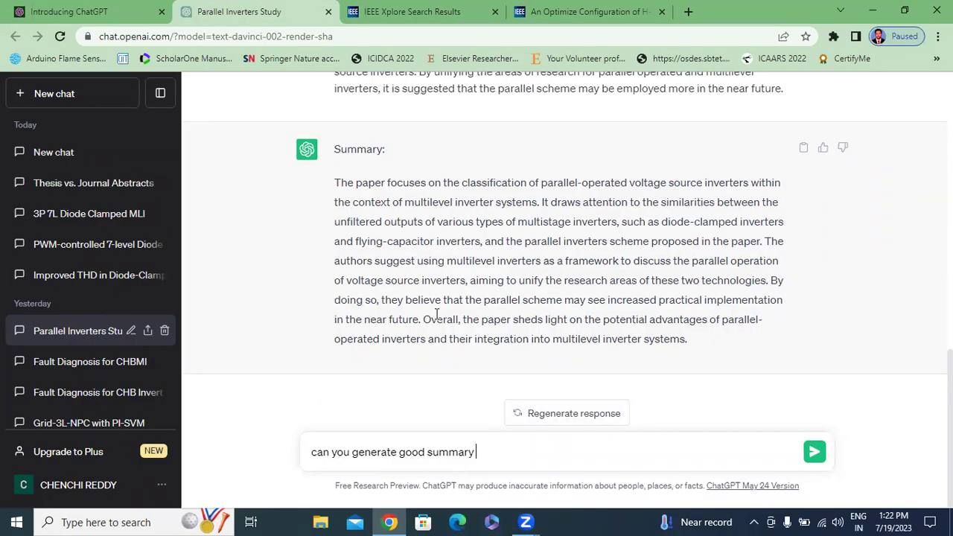
{"action": "key", "text": "ctrl+v"}
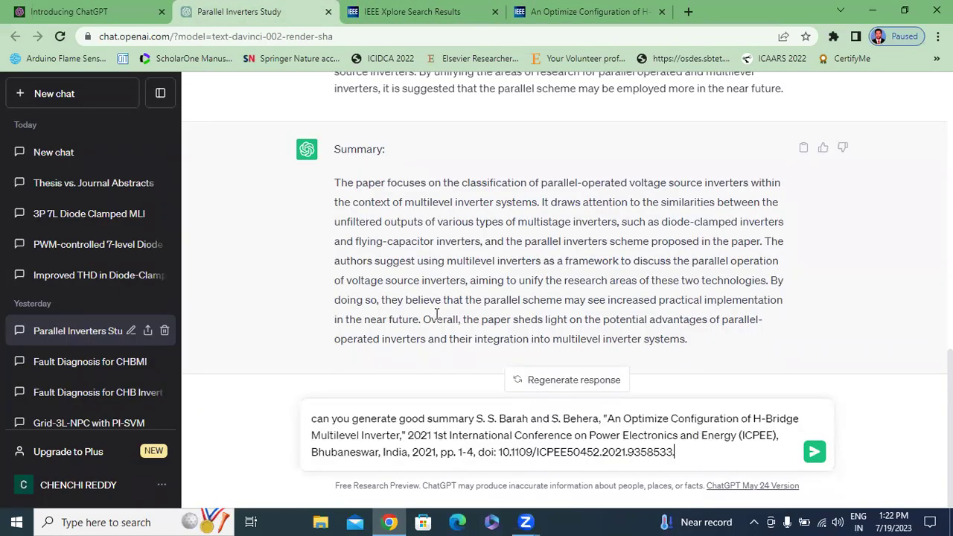
{"action": "left_click", "coordinate": [814, 452]}
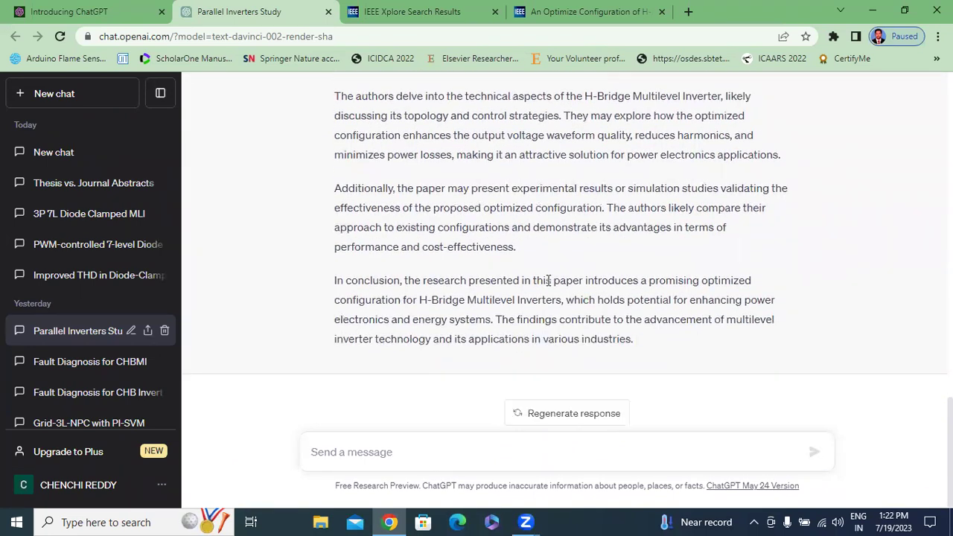
{"action": "scroll", "coordinate": [549, 280], "scroll_direction": "up", "scroll_amount": 5}
{"action": "scroll", "coordinate": [547, 278], "scroll_direction": "down", "scroll_amount": 5}
Close the citation dialog on the H-bridge paper's page and copy the paper's full abstract.
{"action": "left_click", "coordinate": [565, 12]}
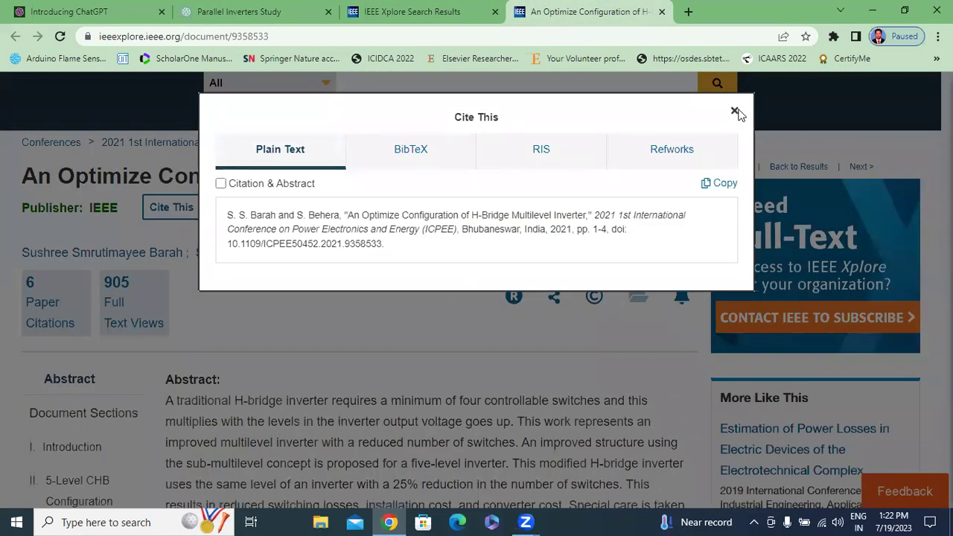
{"action": "left_click", "coordinate": [734, 111]}
{"action": "scroll", "coordinate": [380, 289], "scroll_direction": "down", "scroll_amount": 1}
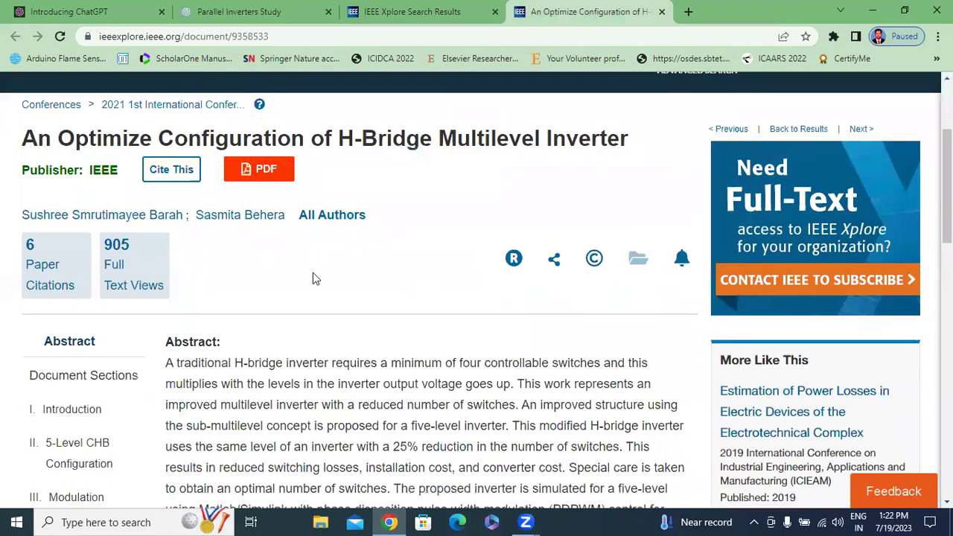
{"action": "scroll", "coordinate": [380, 290], "scroll_direction": "down", "scroll_amount": 3}
{"action": "left_click_drag", "start_coordinate": [166, 123], "coordinate": [313, 313]}
{"action": "right_click", "coordinate": [267, 268]}
{"action": "left_click", "coordinate": [290, 279]}
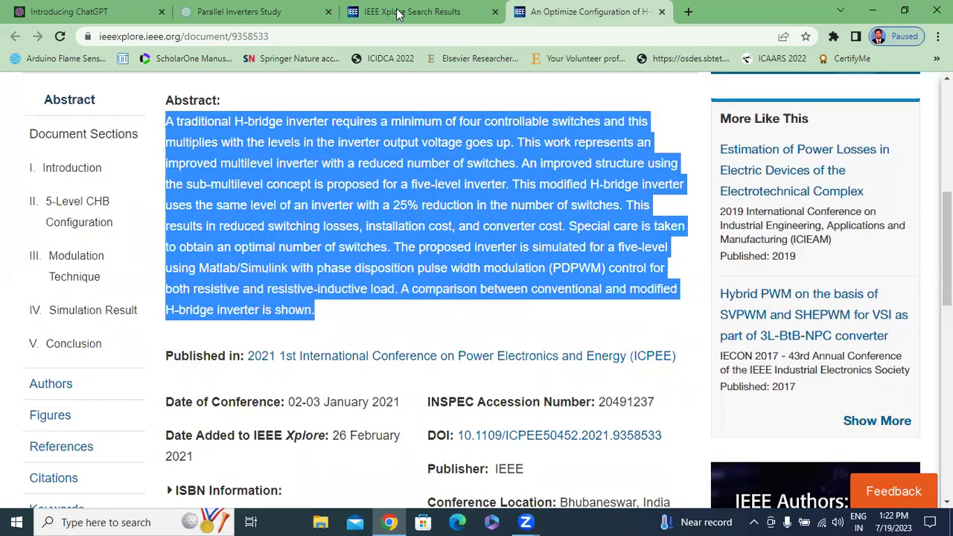
Switch to ChatGPT and send the prompt "can generate summary" followed by the H-bridge paper's copied abstract.
{"action": "left_click", "coordinate": [397, 20]}
{"action": "left_click", "coordinate": [260, 11]}
{"action": "left_click", "coordinate": [349, 454]}
{"action": "type", "text": "ca"}
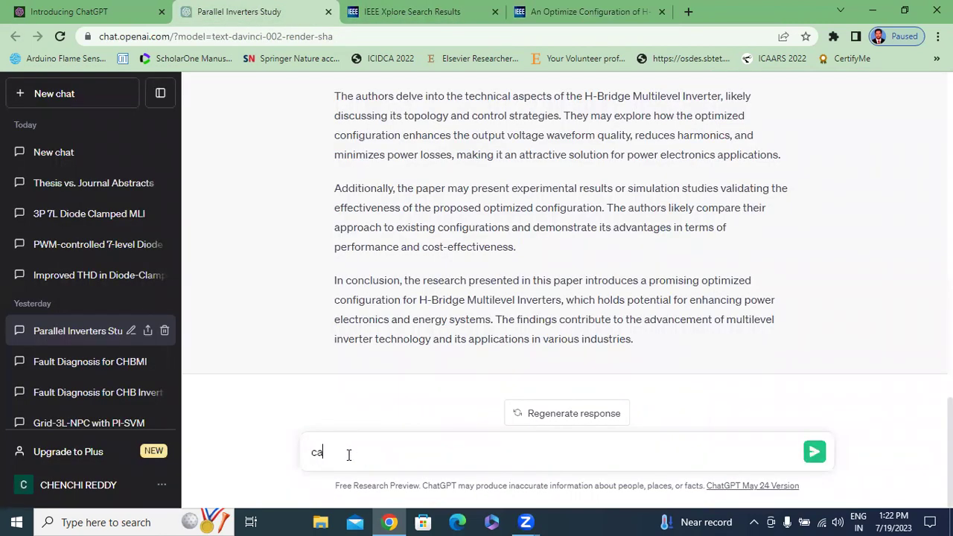
{"action": "type", "text": "n generate summary"}
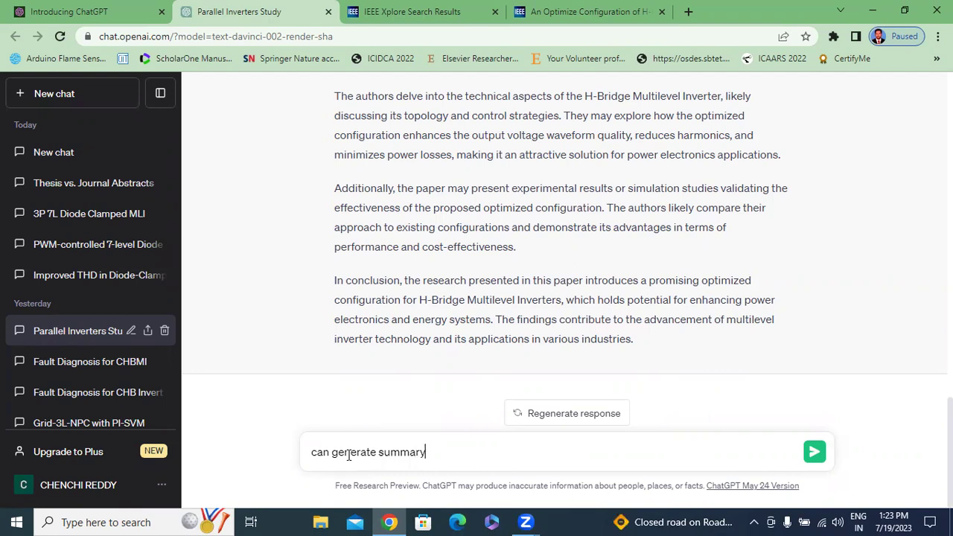
{"action": "key", "text": "ctrl+v"}
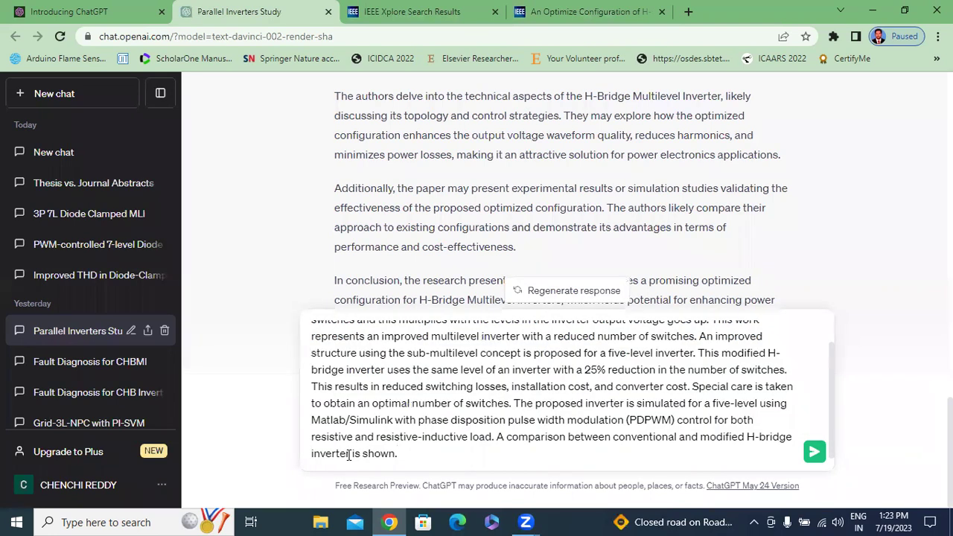
{"action": "left_click", "coordinate": [813, 451]}
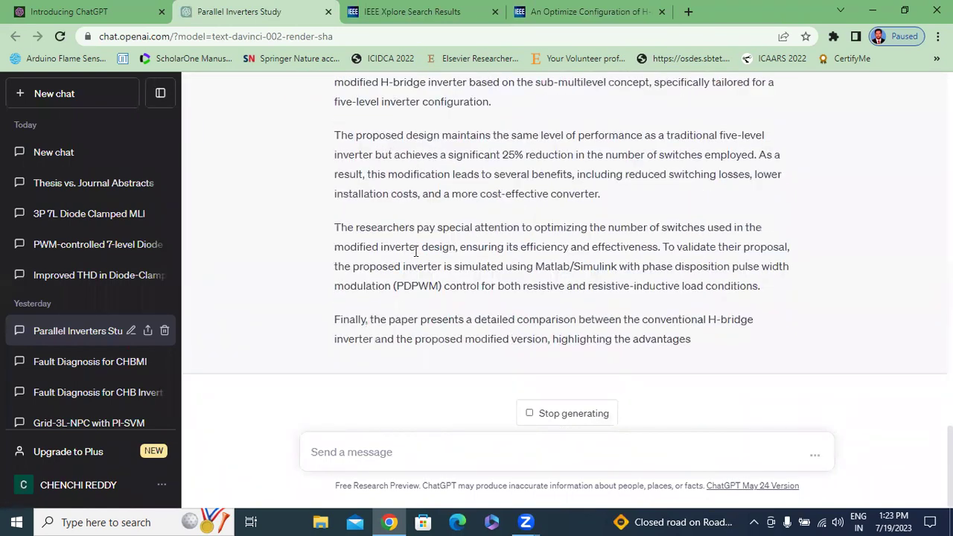
Examine the summary generated from the H-bridge paper's abstract and compare it with the earlier citation-based summary.
{"action": "scroll", "coordinate": [410, 271], "scroll_direction": "up", "scroll_amount": 3}
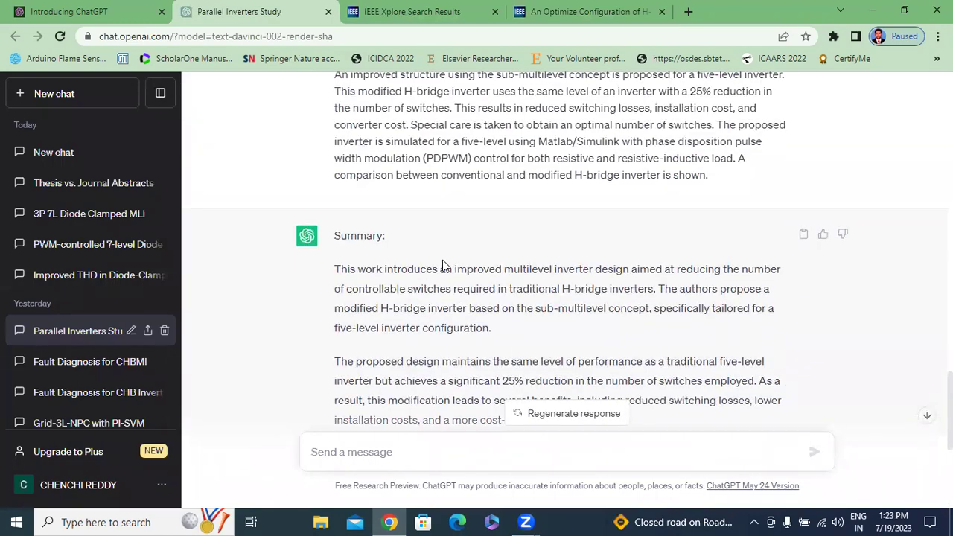
{"action": "scroll", "coordinate": [443, 261], "scroll_direction": "down", "scroll_amount": 4}
{"action": "scroll", "coordinate": [460, 265], "scroll_direction": "up", "scroll_amount": 5}
{"action": "scroll", "coordinate": [459, 265], "scroll_direction": "up", "scroll_amount": 2}
{"action": "scroll", "coordinate": [459, 263], "scroll_direction": "down", "scroll_amount": 3}
{"action": "scroll", "coordinate": [463, 298], "scroll_direction": "down", "scroll_amount": 3}
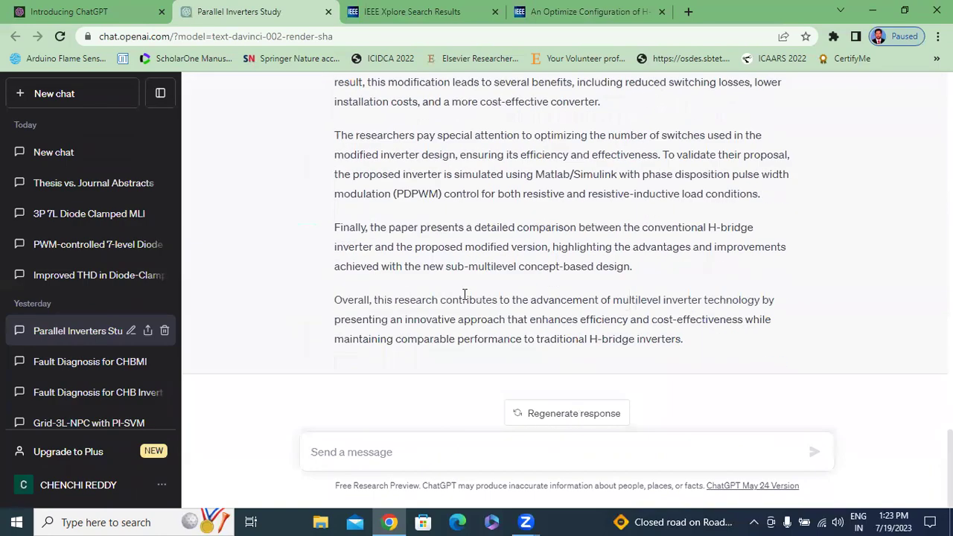
{"action": "scroll", "coordinate": [402, 257], "scroll_direction": "up", "scroll_amount": 8}
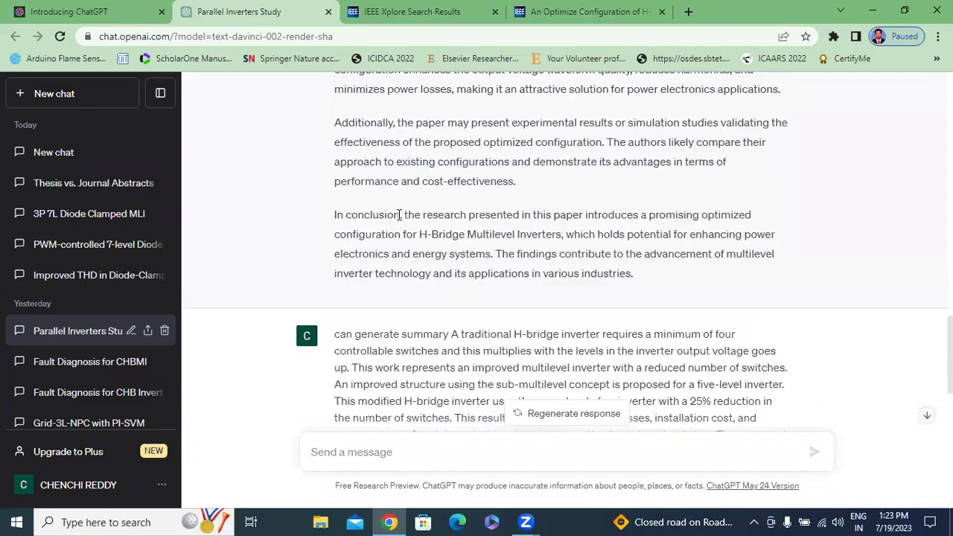
{"action": "scroll", "coordinate": [343, 250], "scroll_direction": "up", "scroll_amount": 2}
{"action": "scroll", "coordinate": [345, 294], "scroll_direction": "down", "scroll_amount": 5}
{"action": "scroll", "coordinate": [346, 294], "scroll_direction": "down", "scroll_amount": 5}
{"action": "scroll", "coordinate": [347, 276], "scroll_direction": "up", "scroll_amount": 4}
{"action": "scroll", "coordinate": [375, 280], "scroll_direction": "up", "scroll_amount": 3}
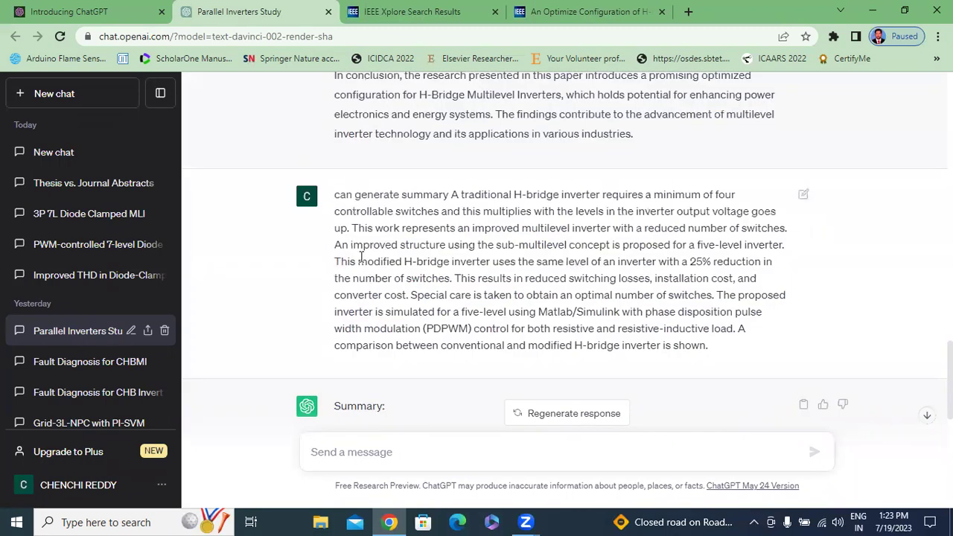
{"action": "scroll", "coordinate": [367, 260], "scroll_direction": "up", "scroll_amount": 3}
{"action": "scroll", "coordinate": [388, 235], "scroll_direction": "down", "scroll_amount": 7}
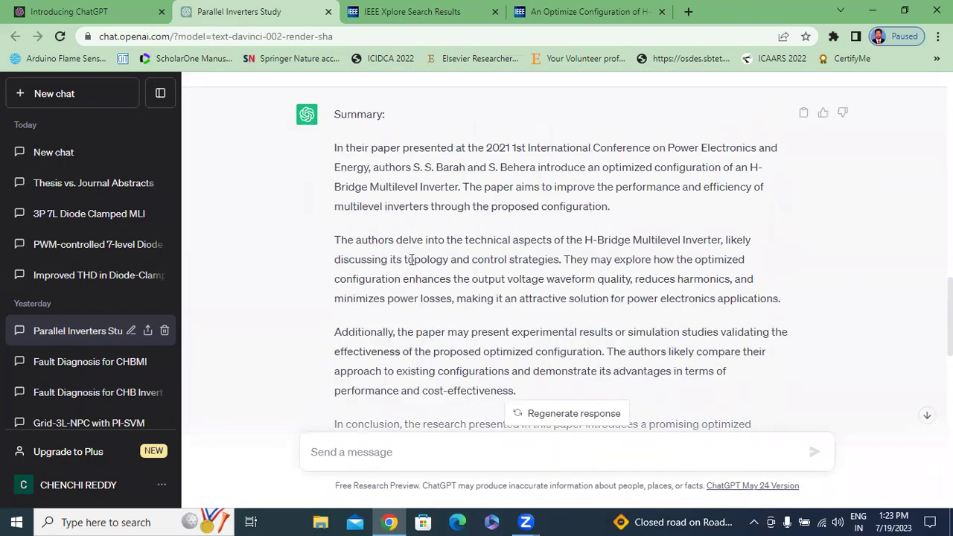
Search Google for "south ganga thesis" in a new browser tab and open the Shodhganga thesis repository.
{"action": "left_click", "coordinate": [688, 12]}
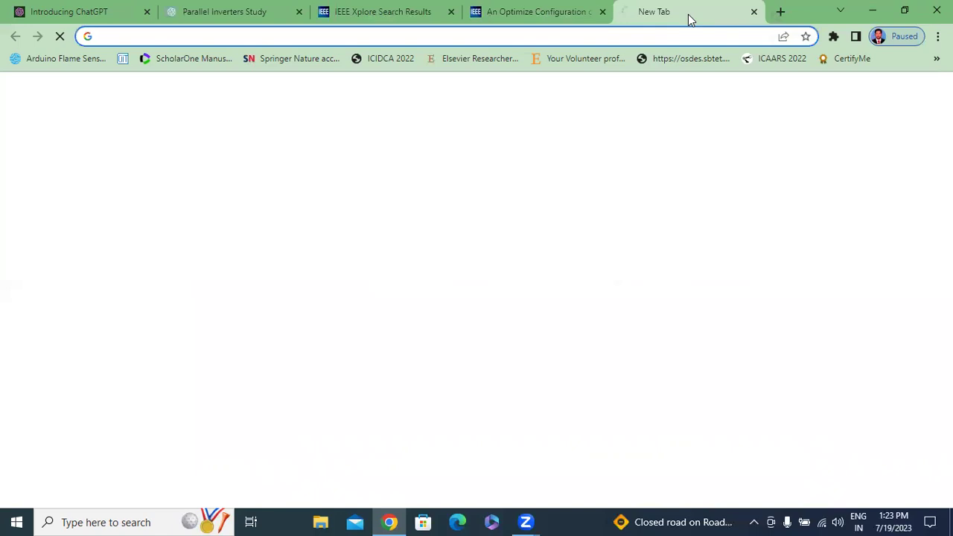
{"action": "type", "text": "so"}
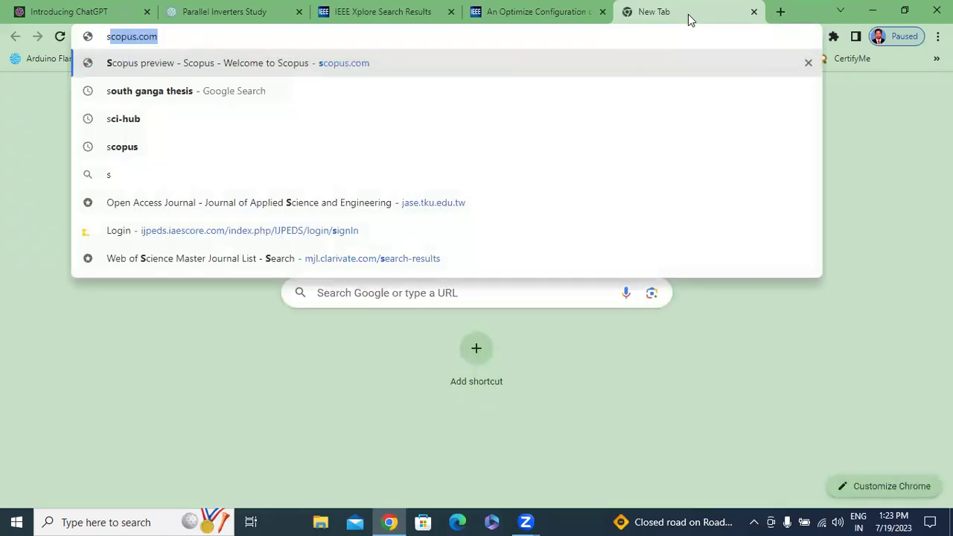
{"action": "type", "text": "u"}
{"action": "key", "text": "BackSpace"}
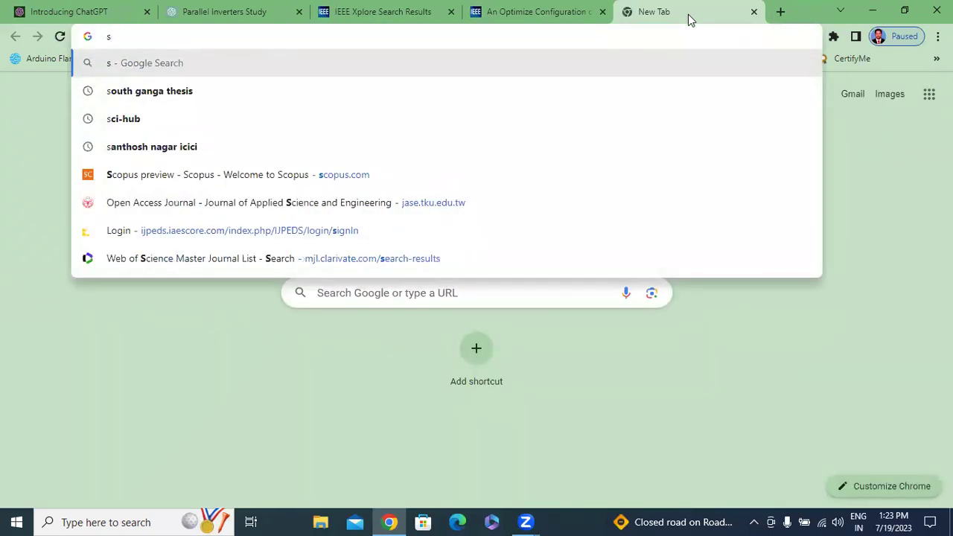
{"action": "type", "text": "ou"}
{"action": "key", "text": "Return"}
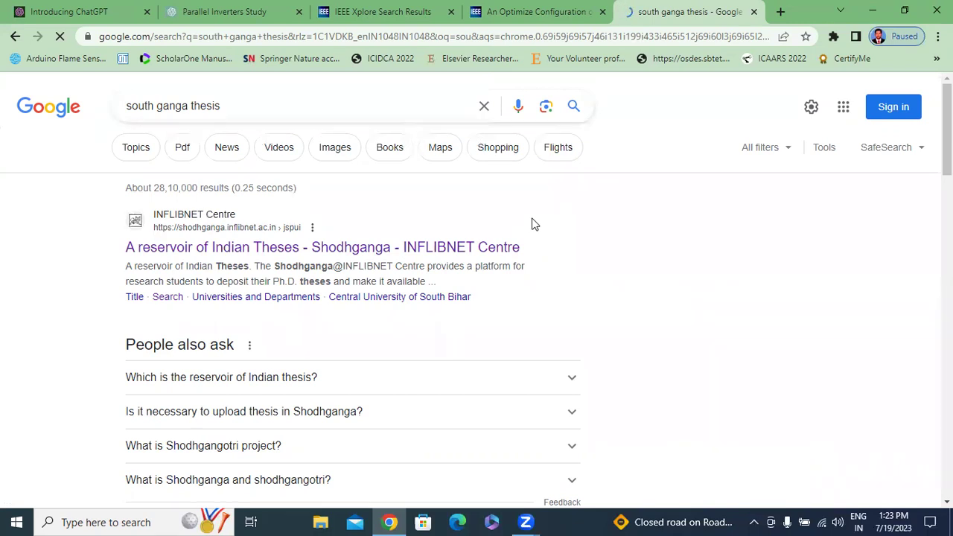
{"action": "left_click", "coordinate": [224, 12]}
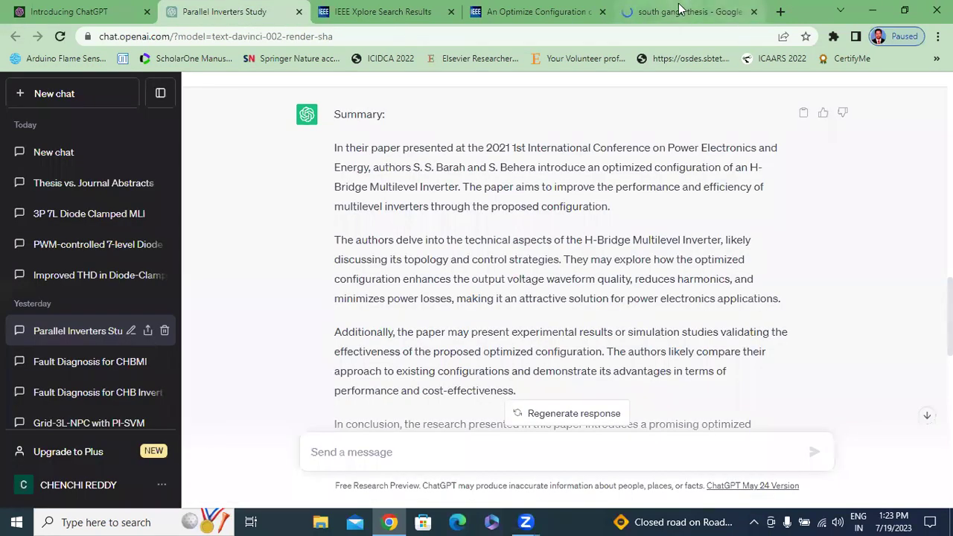
{"action": "left_click", "coordinate": [679, 11]}
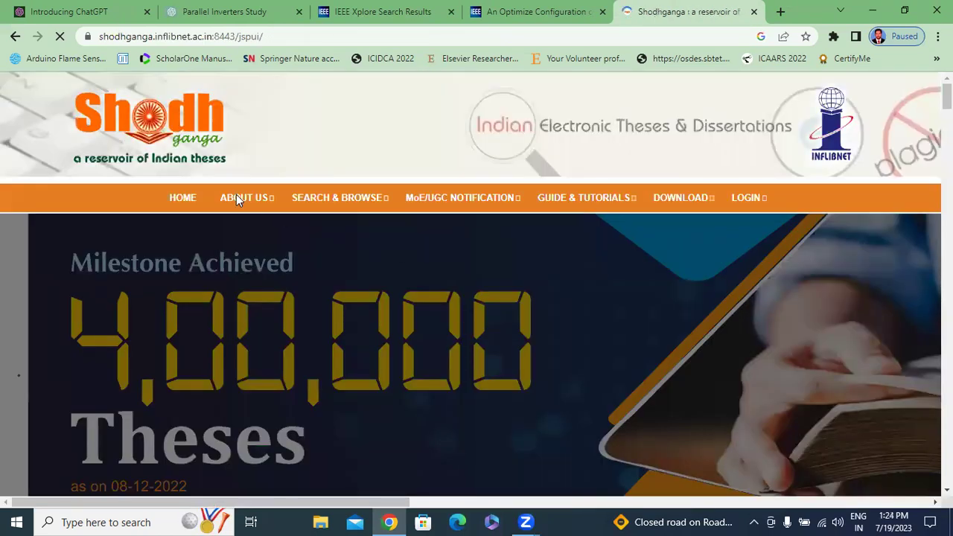
Search the Shodhganga repository for "multilevel inverter".
{"action": "scroll", "coordinate": [236, 194], "scroll_direction": "down", "scroll_amount": 3}
{"action": "scroll", "coordinate": [236, 198], "scroll_direction": "up", "scroll_amount": 3}
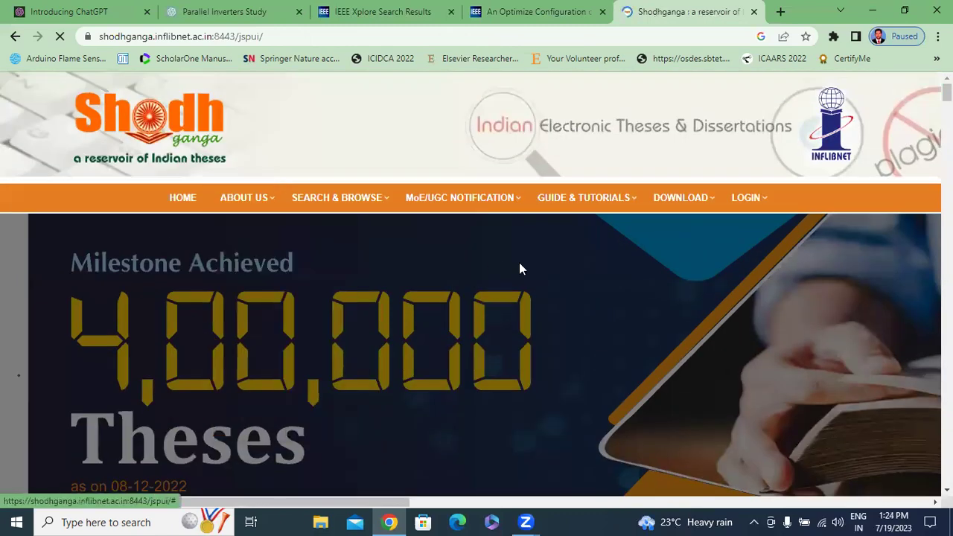
{"action": "scroll", "coordinate": [430, 308], "scroll_direction": "down", "scroll_amount": 4}
{"action": "scroll", "coordinate": [417, 225], "scroll_direction": "up", "scroll_amount": 4}
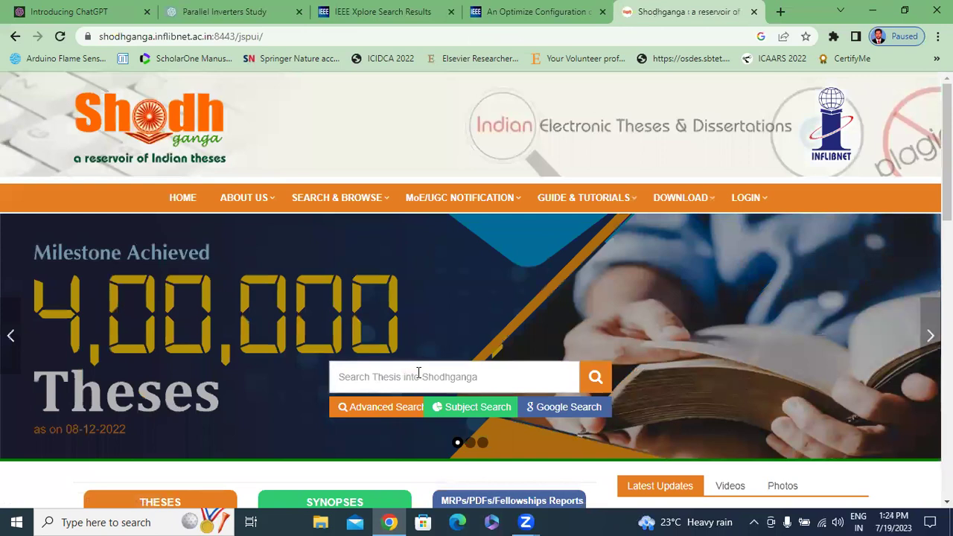
{"action": "left_click", "coordinate": [419, 373]}
{"action": "type", "text": "mult"}
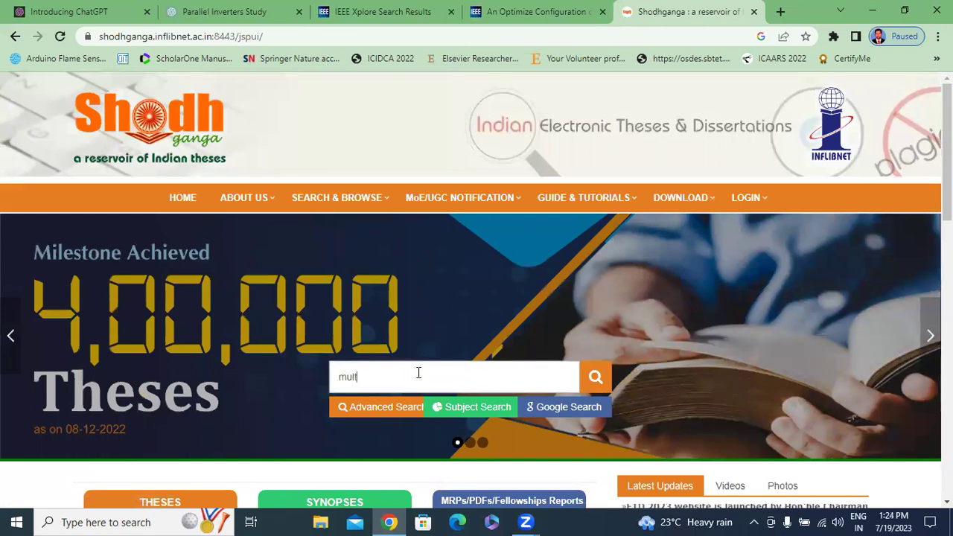
{"action": "type", "text": "ilev"}
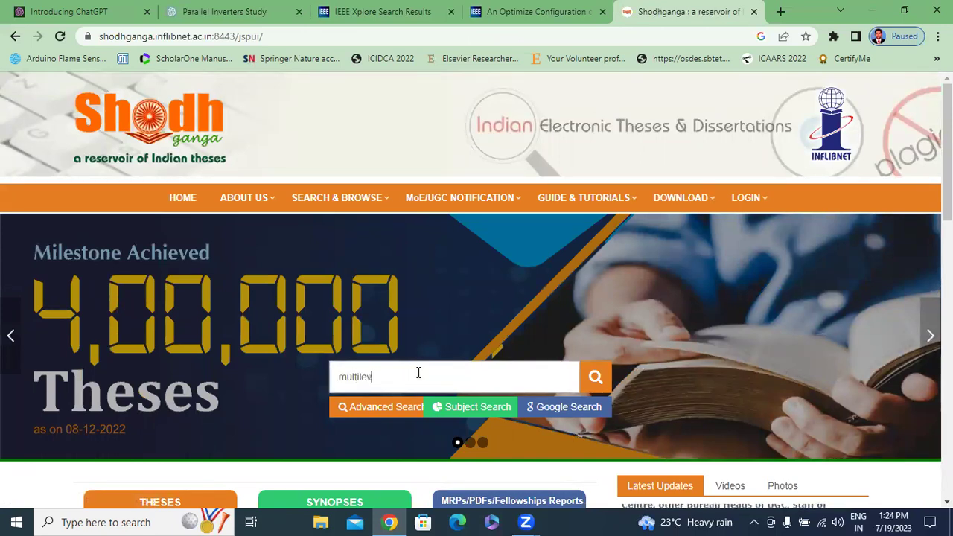
{"action": "type", "text": "el "}
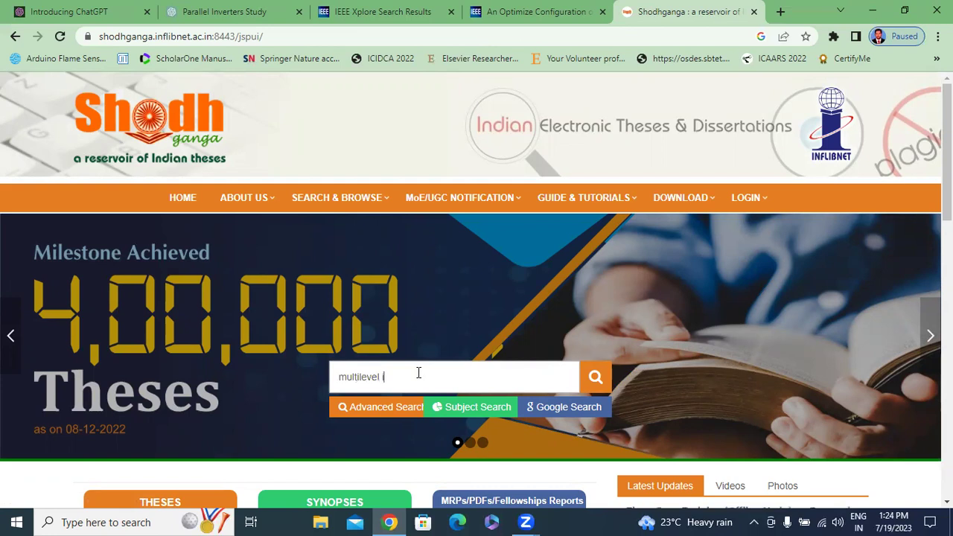
{"action": "type", "text": "inverter"}
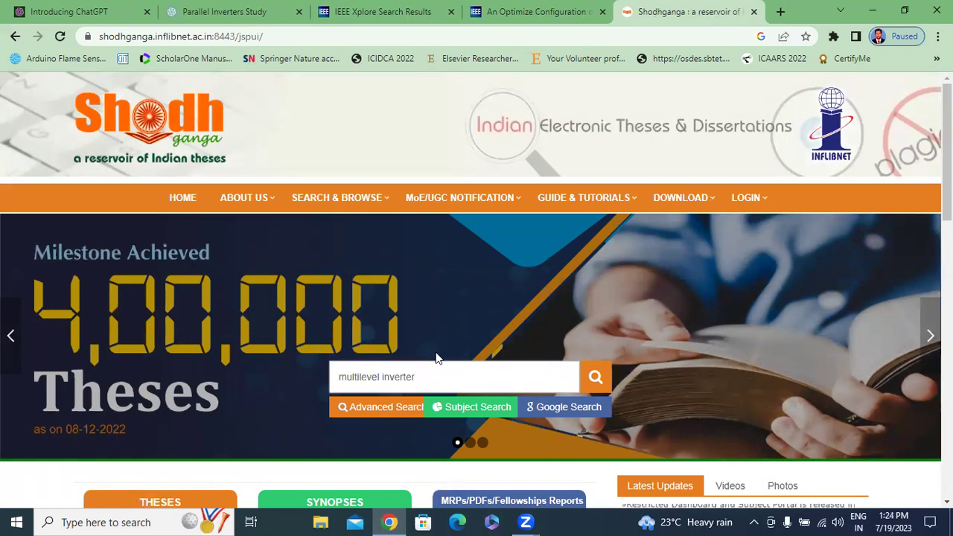
{"action": "left_click", "coordinate": [597, 377]}
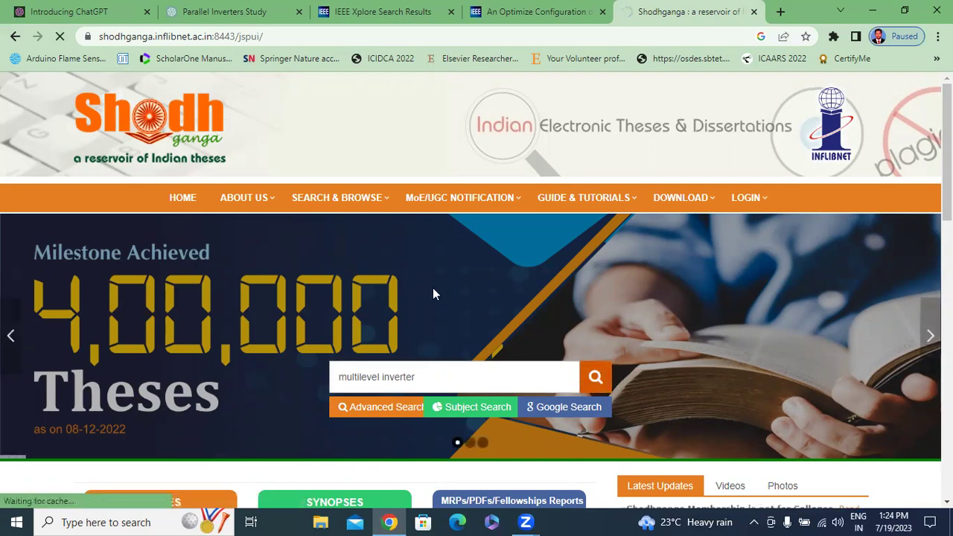
{"action": "scroll", "coordinate": [432, 287], "scroll_direction": "down", "scroll_amount": 6}
{"action": "scroll", "coordinate": [432, 287], "scroll_direction": "up", "scroll_amount": 3}
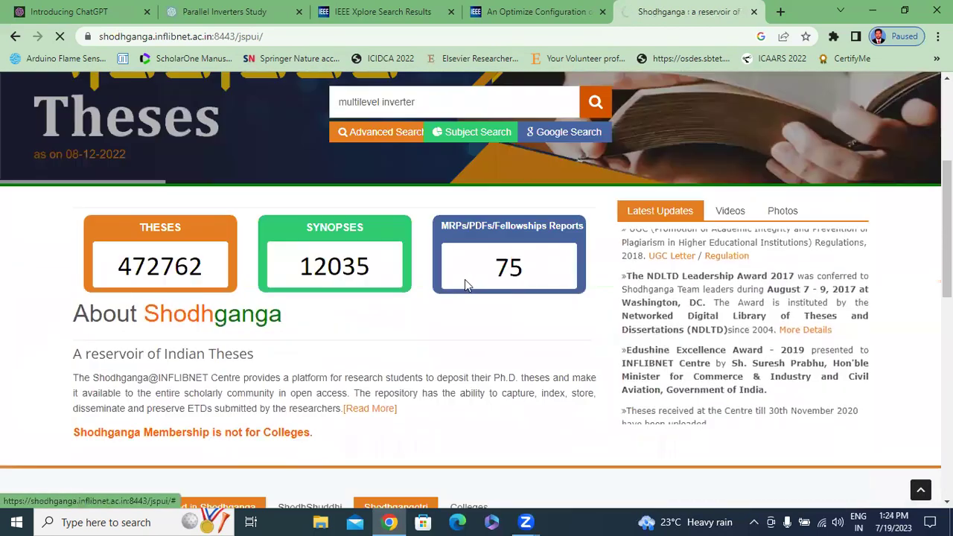
{"action": "scroll", "coordinate": [433, 287], "scroll_direction": "up", "scroll_amount": 4}
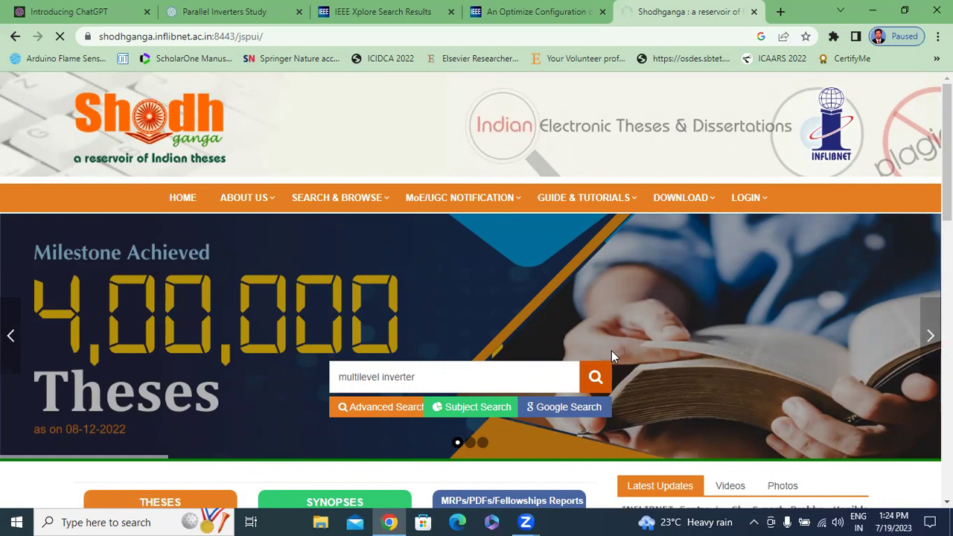
{"action": "scroll", "coordinate": [609, 291], "scroll_direction": "down", "scroll_amount": 2}
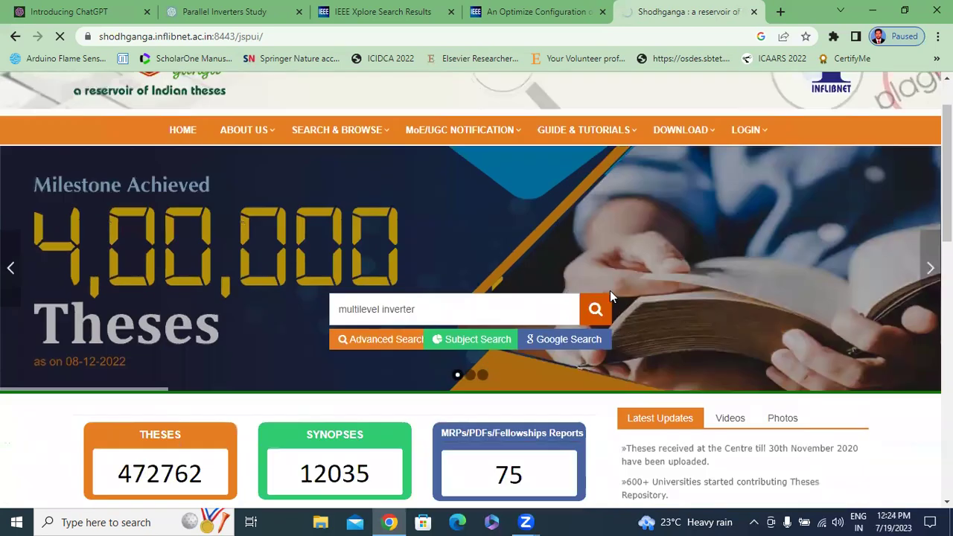
{"action": "scroll", "coordinate": [610, 290], "scroll_direction": "up", "scroll_amount": 2}
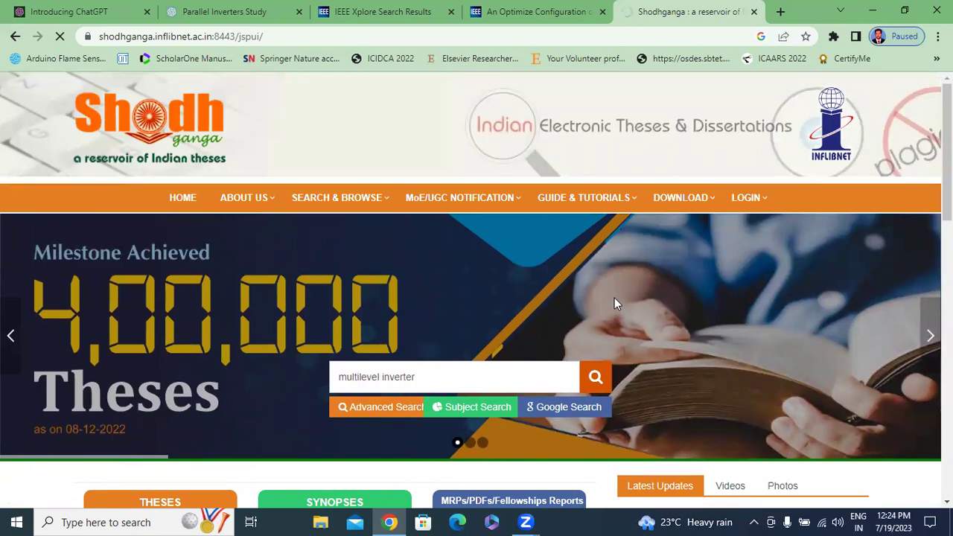
{"action": "left_click", "coordinate": [240, 13]}
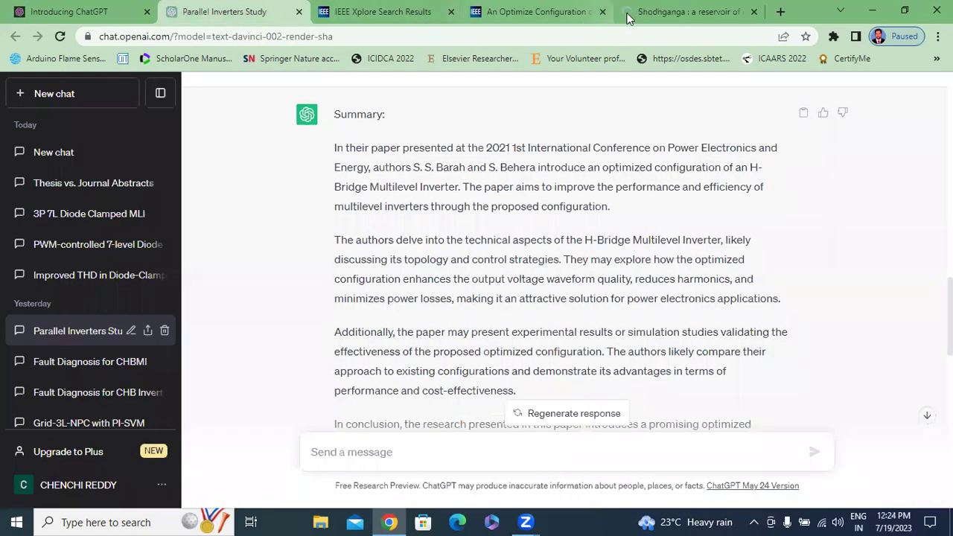
{"action": "left_click", "coordinate": [661, 7]}
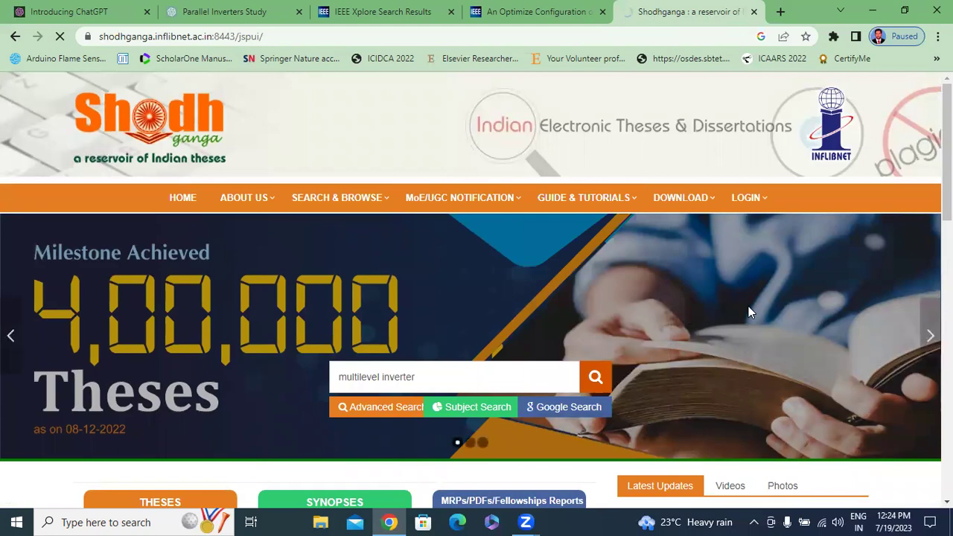
{"action": "scroll", "coordinate": [748, 306], "scroll_direction": "down", "scroll_amount": 4}
{"action": "scroll", "coordinate": [748, 313], "scroll_direction": "down", "scroll_amount": 7}
{"action": "scroll", "coordinate": [747, 313], "scroll_direction": "up", "scroll_amount": 9}
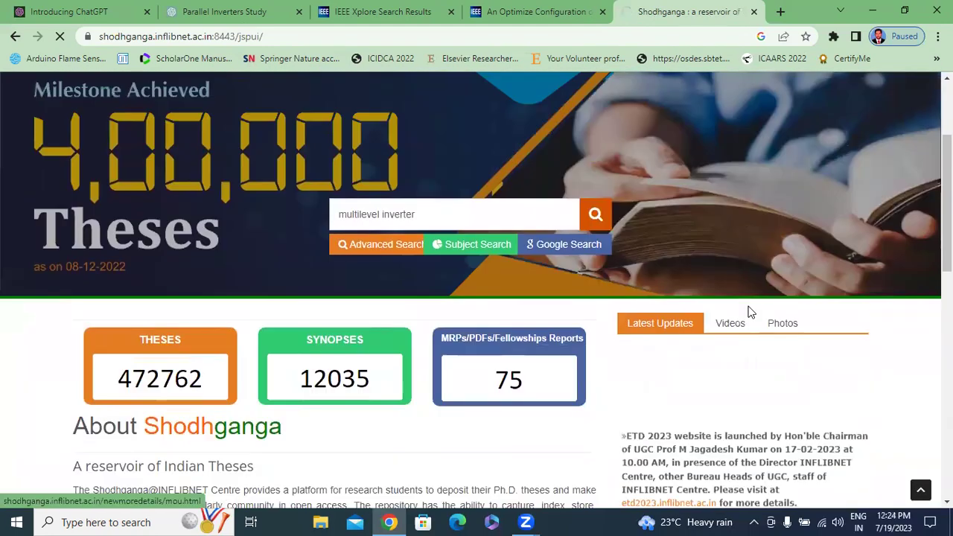
{"action": "scroll", "coordinate": [748, 305], "scroll_direction": "up", "scroll_amount": 2}
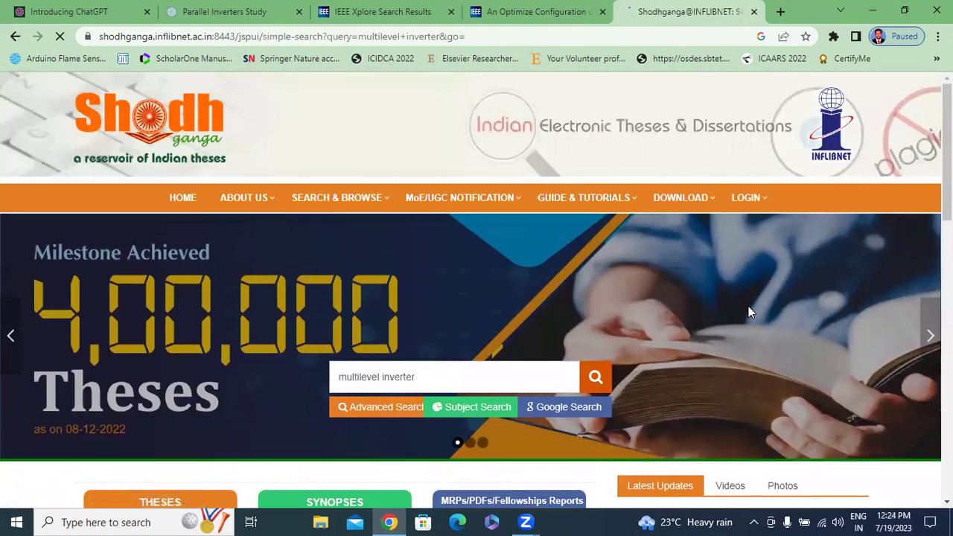
Open the thesis "Reduced count Topologies and Optimal Structures for Cascaded Multilevel Inverter", go to its file list and dismiss the citation details.
{"action": "scroll", "coordinate": [522, 268], "scroll_direction": "down", "scroll_amount": 5}
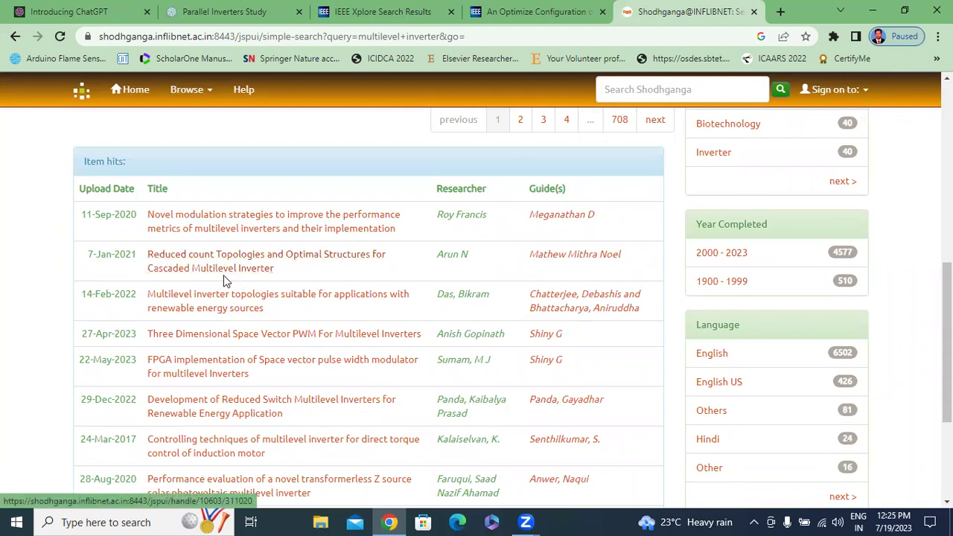
{"action": "left_click", "coordinate": [264, 259]}
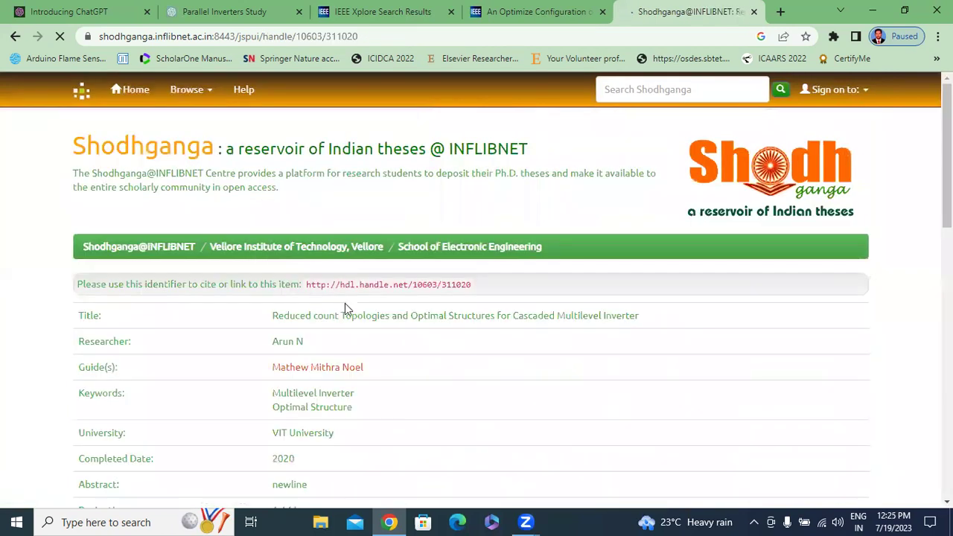
{"action": "scroll", "coordinate": [355, 319], "scroll_direction": "down", "scroll_amount": 7}
{"action": "scroll", "coordinate": [131, 306], "scroll_direction": "down", "scroll_amount": 2}
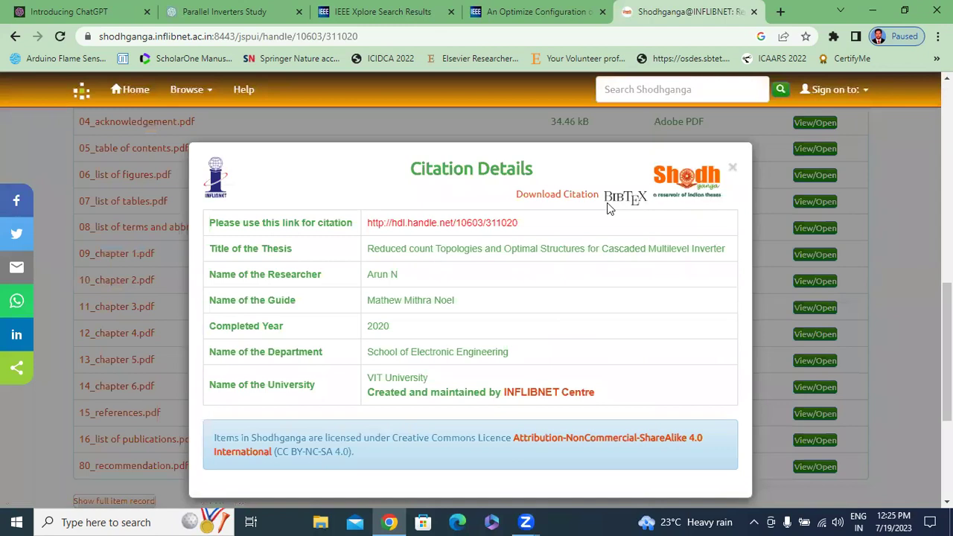
{"action": "left_click", "coordinate": [733, 168]}
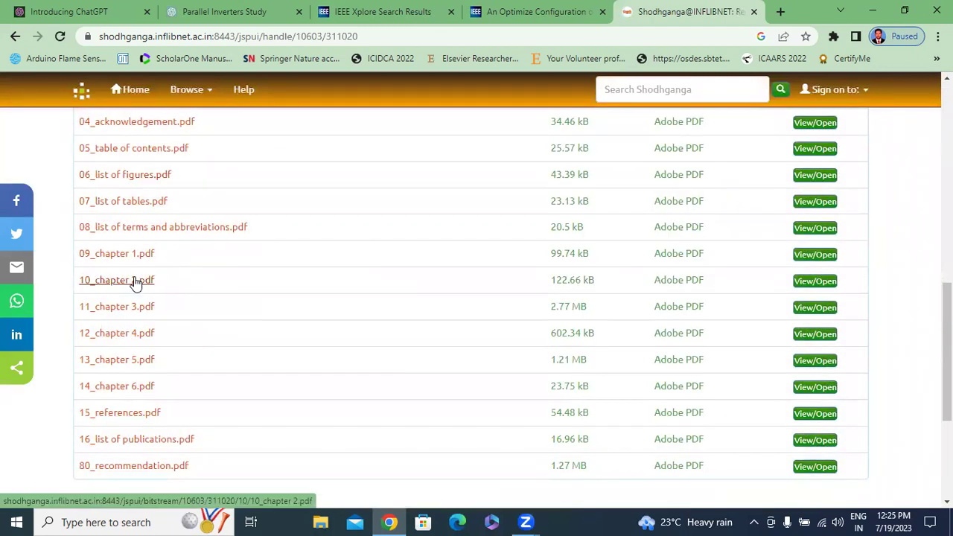
Open the thesis file "10_chapter 2.pdf" and skim its literature review up to the non-conventional MLI topologies.
{"action": "left_click", "coordinate": [138, 280]}
{"action": "left_click", "coordinate": [585, 9]}
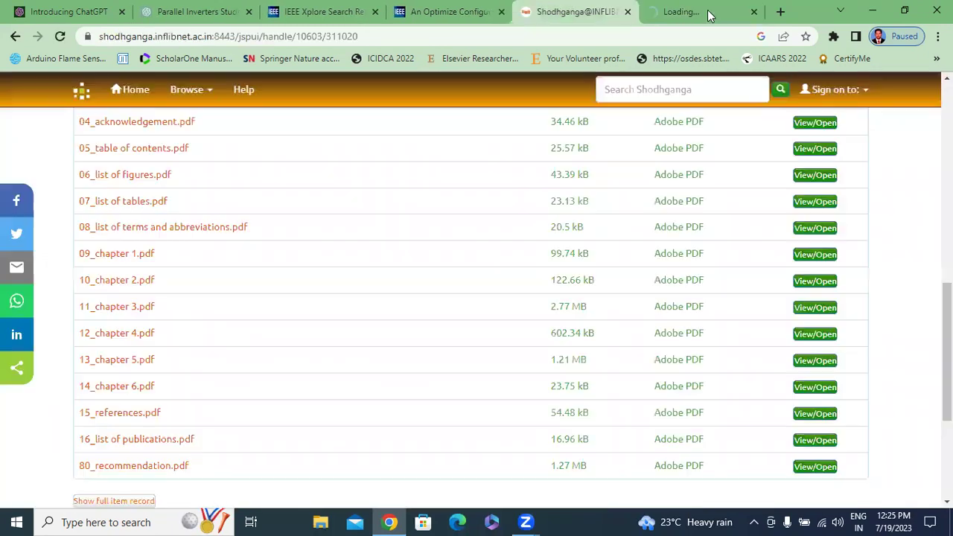
{"action": "left_click", "coordinate": [703, 11]}
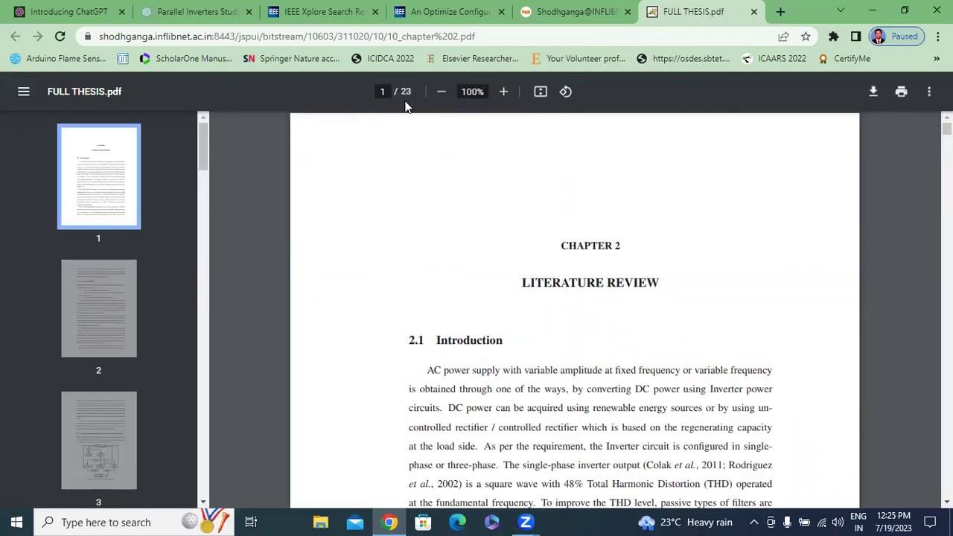
{"action": "scroll", "coordinate": [510, 286], "scroll_direction": "down", "scroll_amount": 3}
{"action": "scroll", "coordinate": [513, 296], "scroll_direction": "down", "scroll_amount": 12}
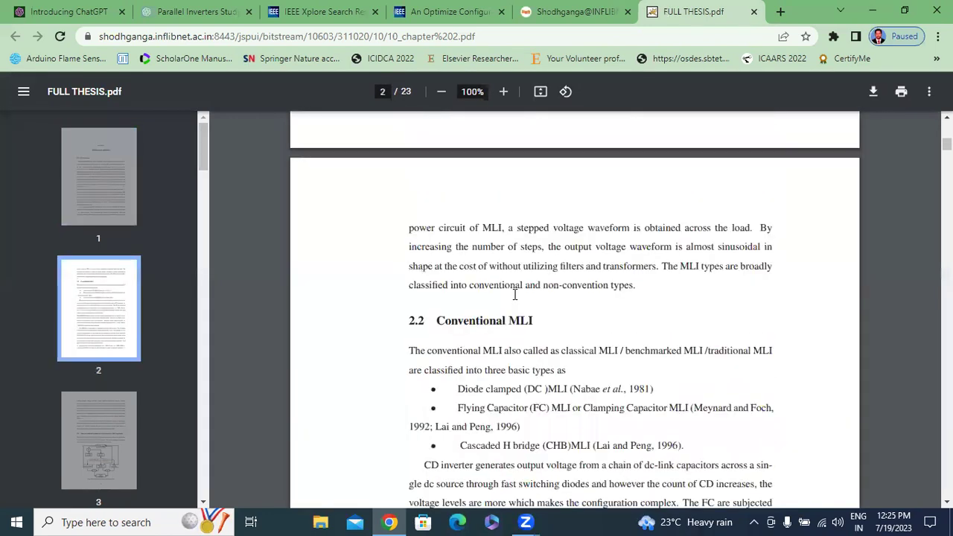
{"action": "scroll", "coordinate": [513, 296], "scroll_direction": "down", "scroll_amount": 12}
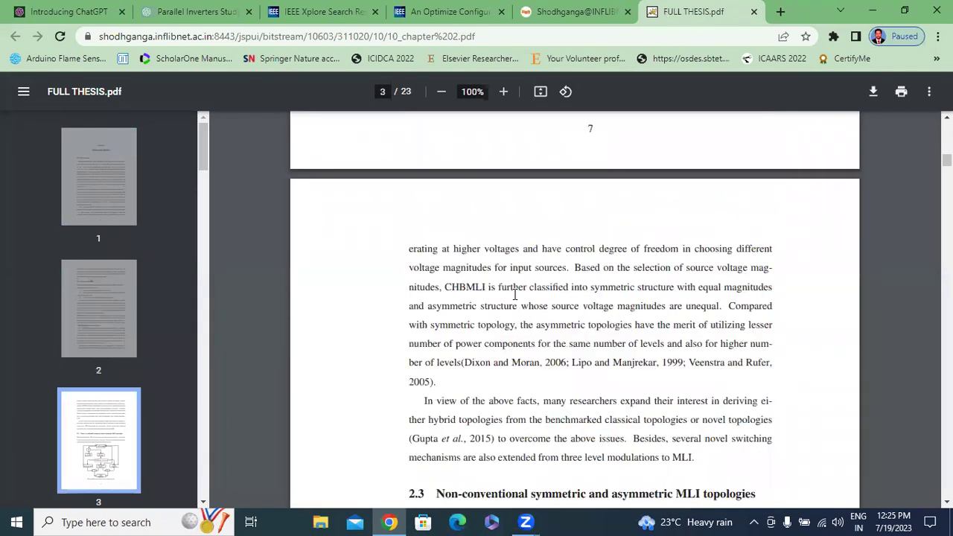
{"action": "scroll", "coordinate": [514, 295], "scroll_direction": "up", "scroll_amount": 3}
{"action": "scroll", "coordinate": [466, 300], "scroll_direction": "down", "scroll_amount": 10}
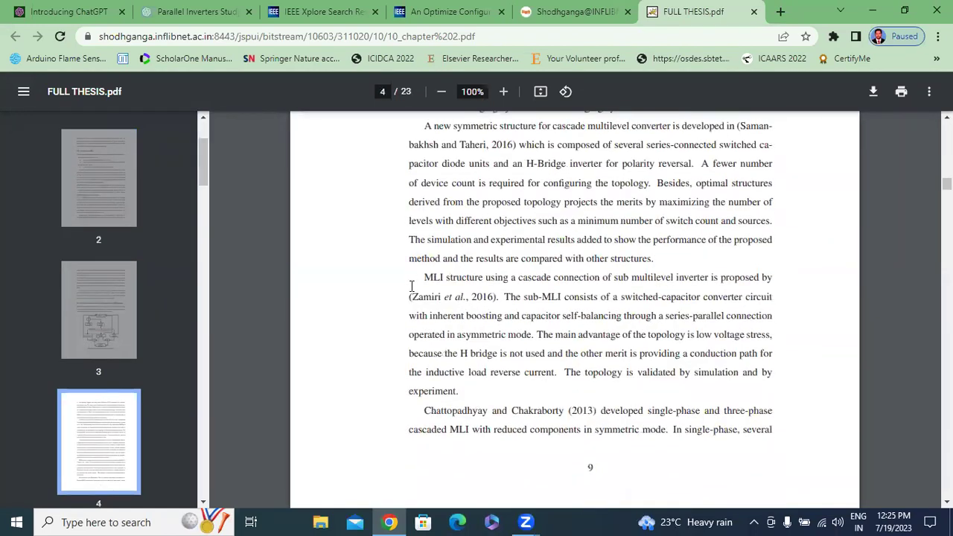
Skim the thesis's literature review from page 4 to page 10 of the PDF, examining how each cited paper is summarized.
{"action": "scroll", "coordinate": [480, 367], "scroll_direction": "down", "scroll_amount": 9}
{"action": "scroll", "coordinate": [488, 363], "scroll_direction": "down", "scroll_amount": 20}
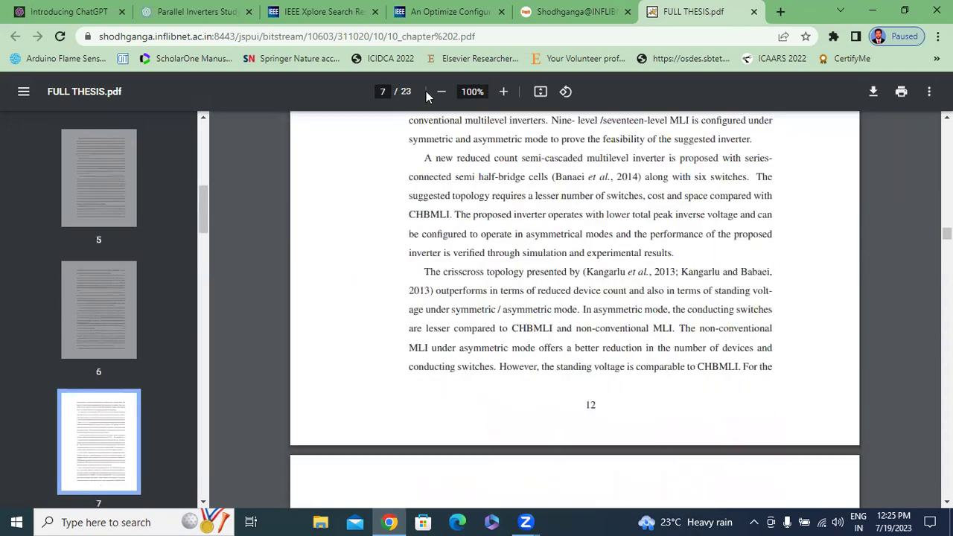
{"action": "scroll", "coordinate": [596, 300], "scroll_direction": "down", "scroll_amount": 20}
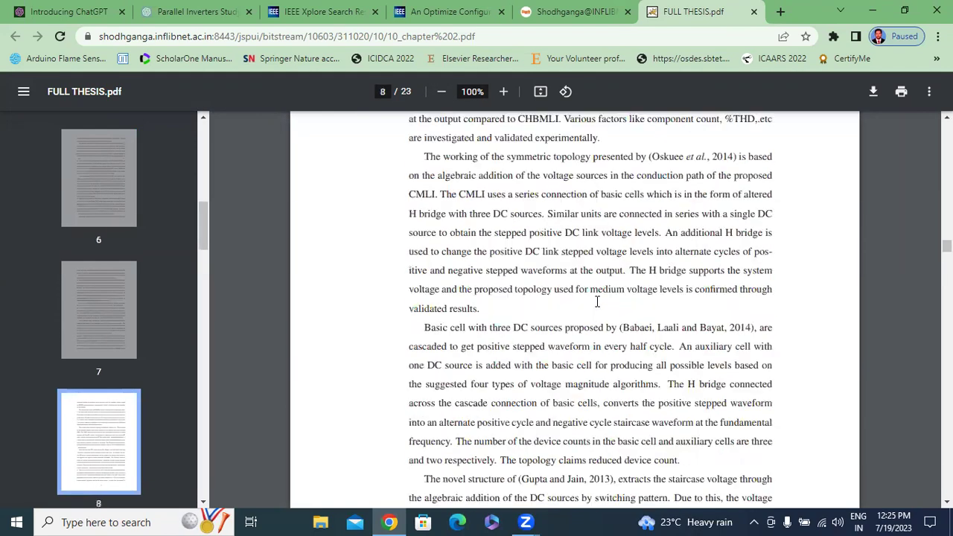
{"action": "scroll", "coordinate": [592, 300], "scroll_direction": "down", "scroll_amount": 12}
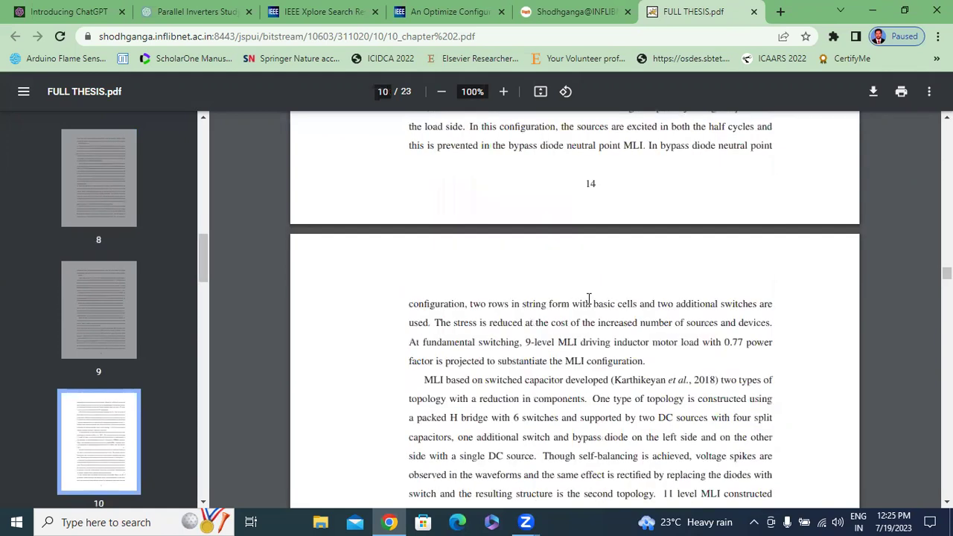
Compare the ChatGPT paper summaries with the thesis's literature review paragraphs, reading the thesis on to page 12 of the PDF.
{"action": "left_click", "coordinate": [197, 11]}
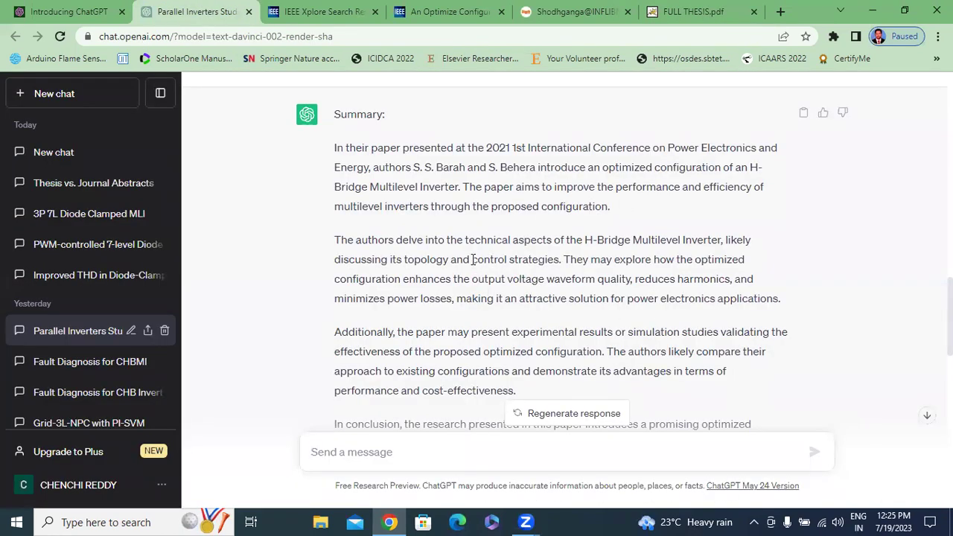
{"action": "scroll", "coordinate": [474, 256], "scroll_direction": "up", "scroll_amount": 4}
{"action": "scroll", "coordinate": [491, 267], "scroll_direction": "down", "scroll_amount": 8}
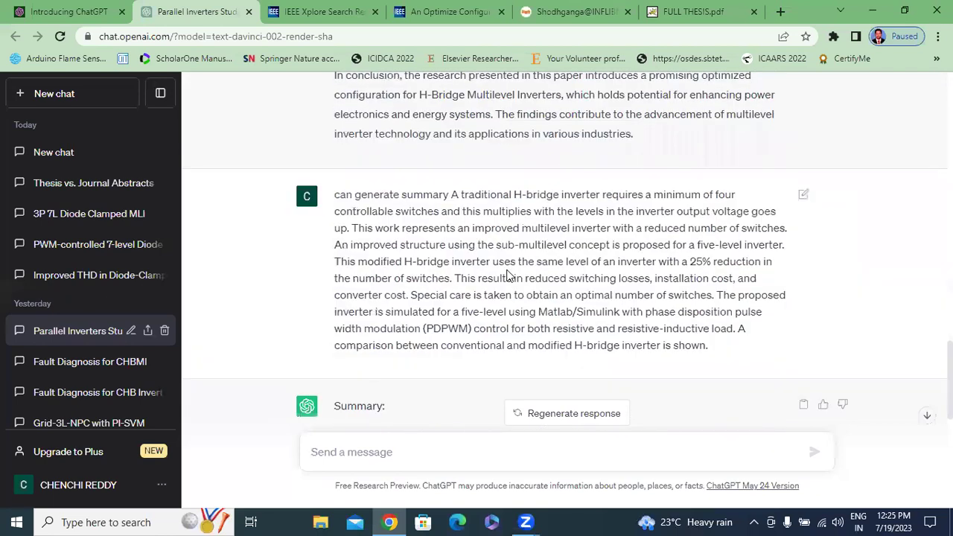
{"action": "left_click", "coordinate": [688, 13]}
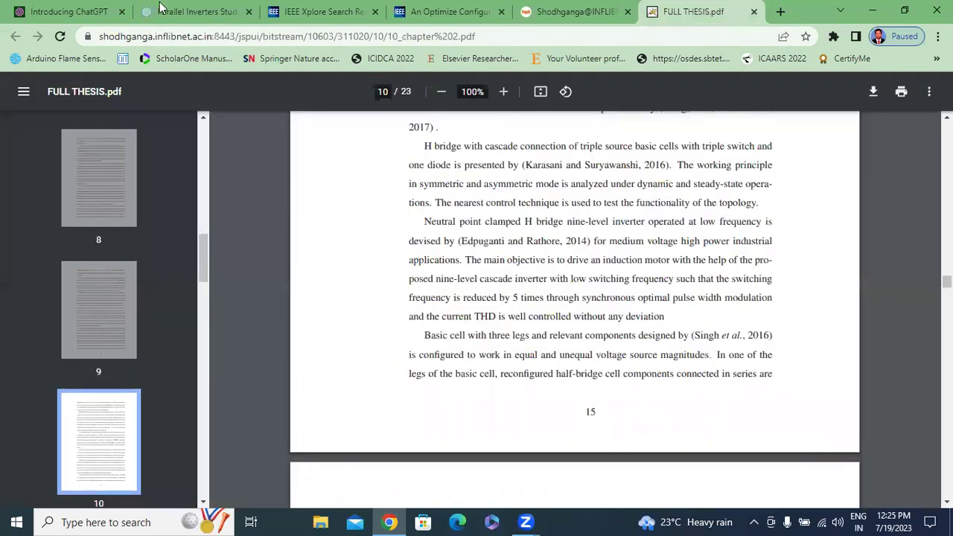
{"action": "left_click", "coordinate": [161, 9]}
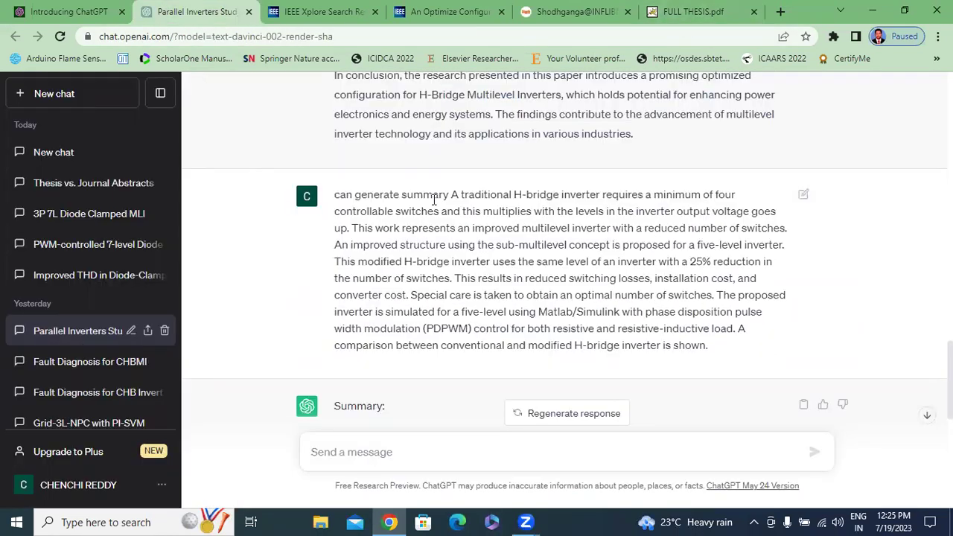
{"action": "left_click", "coordinate": [715, 17]}
{"action": "scroll", "coordinate": [508, 241], "scroll_direction": "down", "scroll_amount": 10}
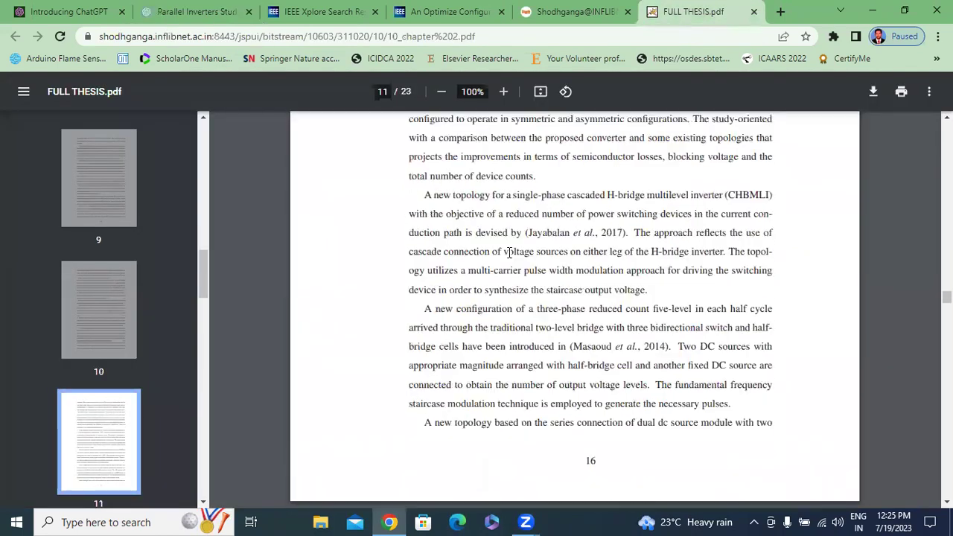
{"action": "scroll", "coordinate": [500, 261], "scroll_direction": "up", "scroll_amount": 1}
{"action": "scroll", "coordinate": [498, 262], "scroll_direction": "down", "scroll_amount": 10}
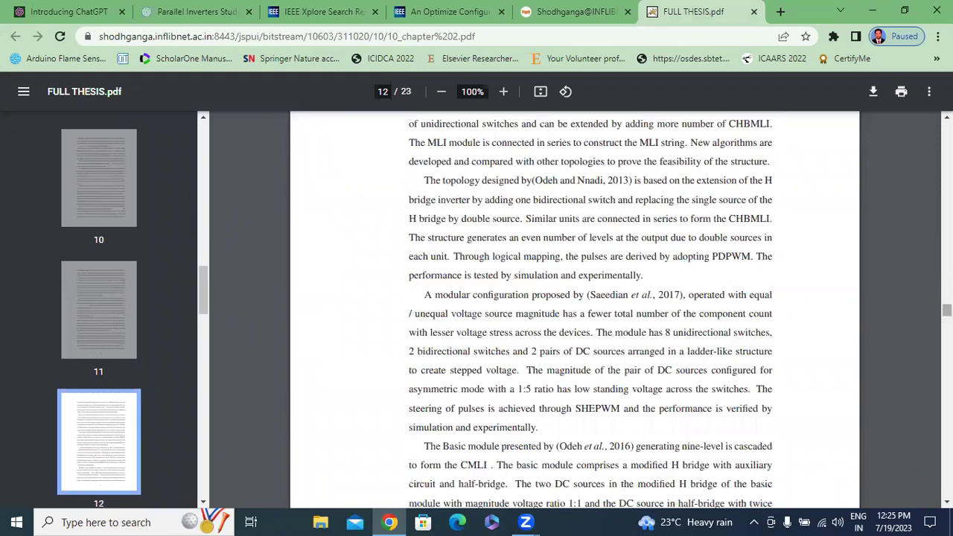
Go back to the start of the Chapter 2 literature review and skim it again through page 12 of the PDF.
{"action": "key", "text": "Home"}
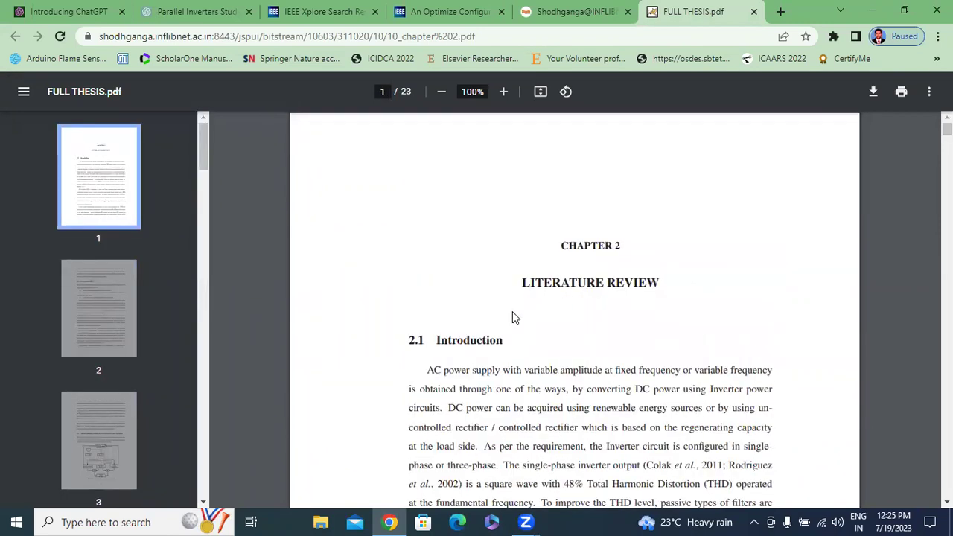
{"action": "scroll", "coordinate": [512, 318], "scroll_direction": "down", "scroll_amount": 20}
{"action": "scroll", "coordinate": [517, 335], "scroll_direction": "down", "scroll_amount": 20}
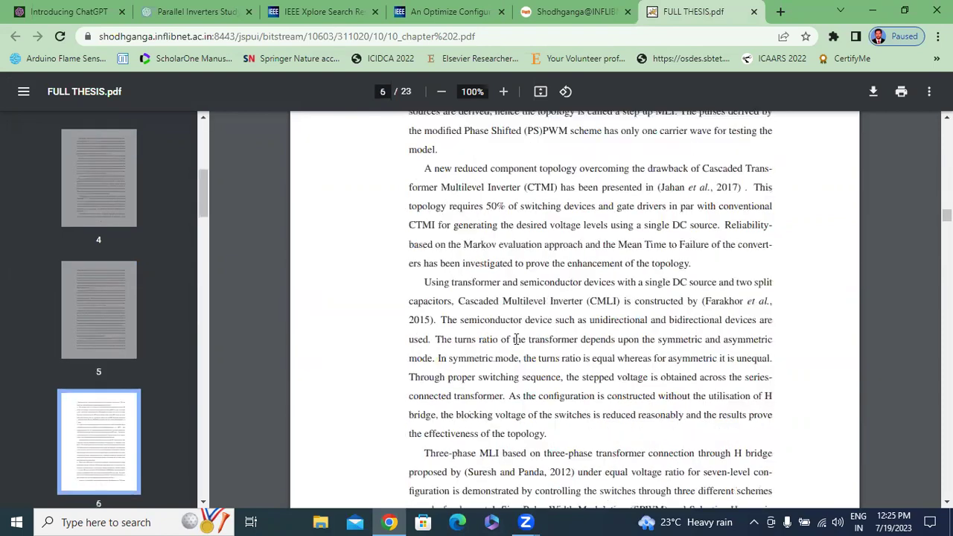
{"action": "scroll", "coordinate": [515, 338], "scroll_direction": "down", "scroll_amount": 20}
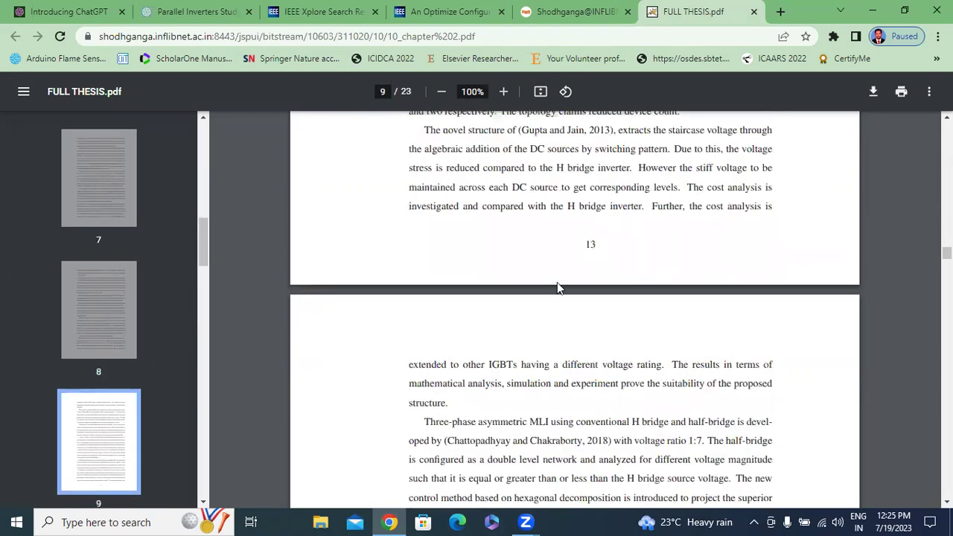
{"action": "scroll", "coordinate": [558, 287], "scroll_direction": "down", "scroll_amount": 4}
{"action": "scroll", "coordinate": [558, 287], "scroll_direction": "down", "scroll_amount": 6}
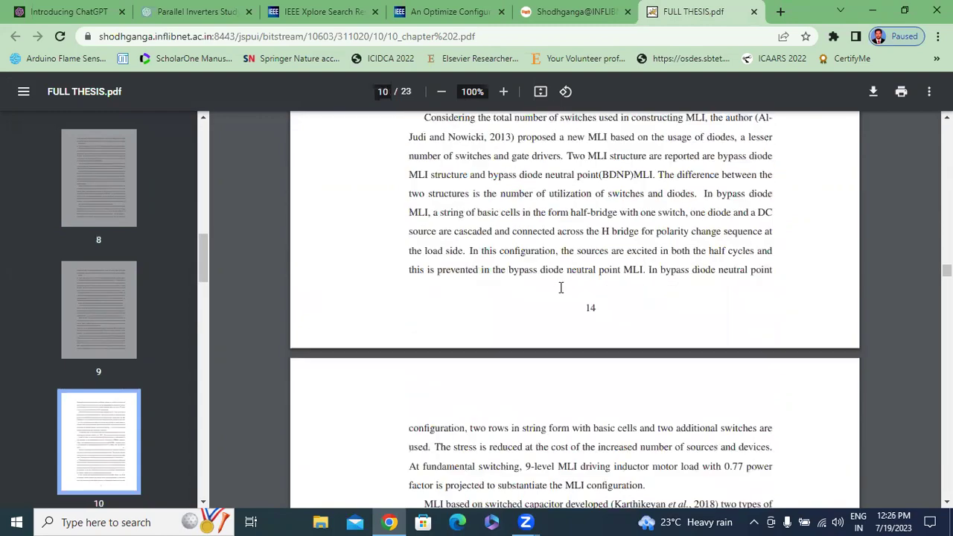
{"action": "scroll", "coordinate": [560, 287], "scroll_direction": "down", "scroll_amount": 18}
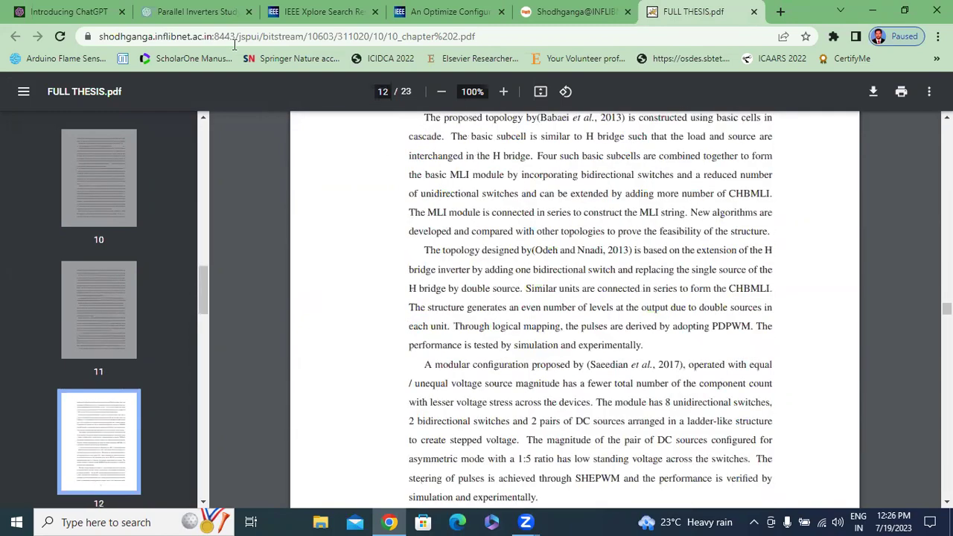
Return to the ChatGPT conversation and review its summary of the improved five-level H-bridge inverter abstract.
{"action": "left_click", "coordinate": [197, 11]}
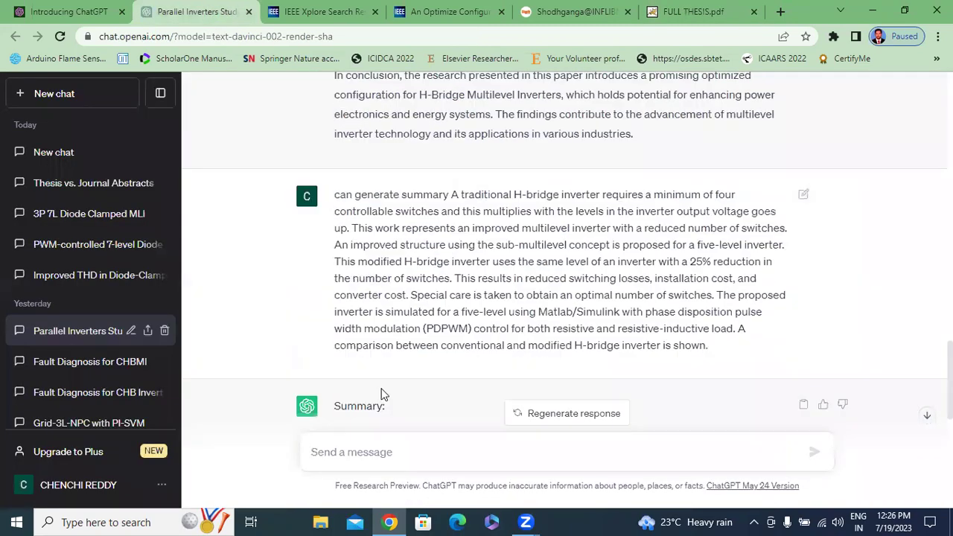
{"action": "left_click", "coordinate": [370, 453]}
{"action": "scroll", "coordinate": [485, 311], "scroll_direction": "down", "scroll_amount": 6}
{"action": "scroll", "coordinate": [335, 179], "scroll_direction": "up", "scroll_amount": 3}
{"action": "left_click_drag", "start_coordinate": [335, 227], "coordinate": [831, 330]}
{"action": "left_click", "coordinate": [761, 325]}
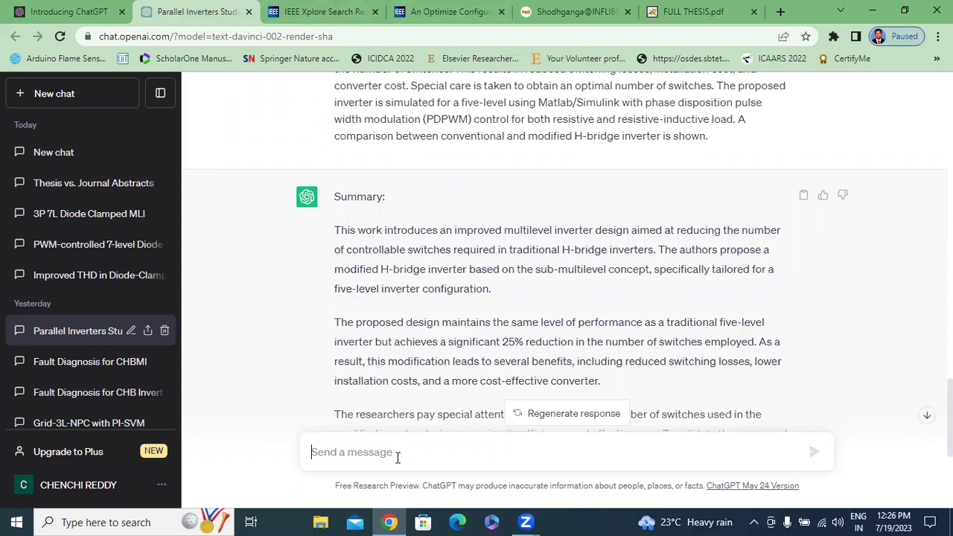
Ask ChatGPT "can you suggest good research references papers multilevel inveters".
{"action": "type", "text": "can you"}
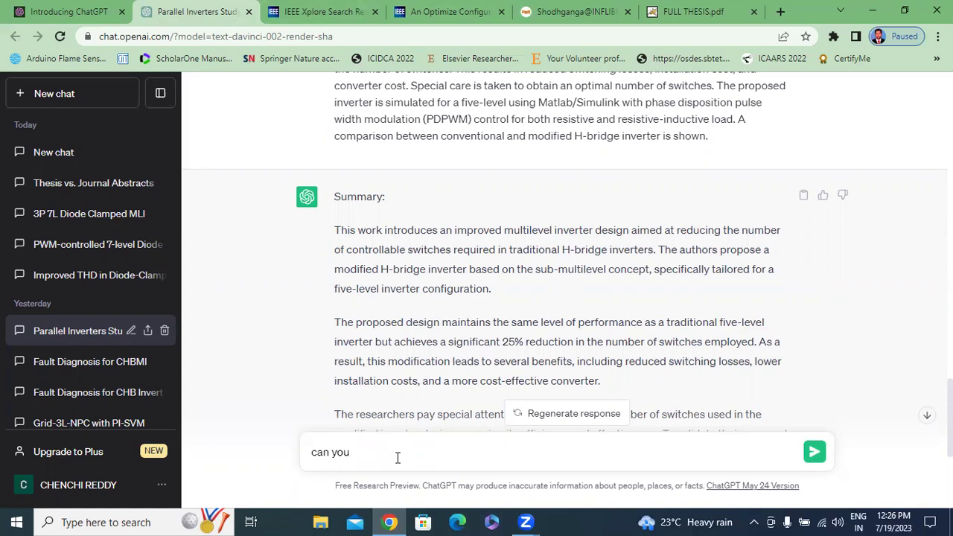
{"action": "type", "text": " suggest good r"}
{"action": "type", "text": "esearch references"}
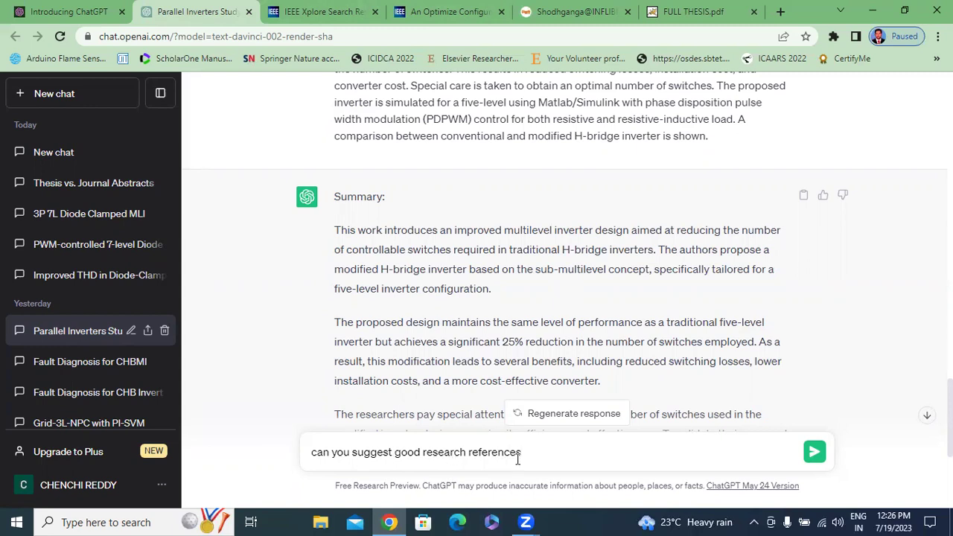
{"action": "type", "text": "apers multilevel inveters"}
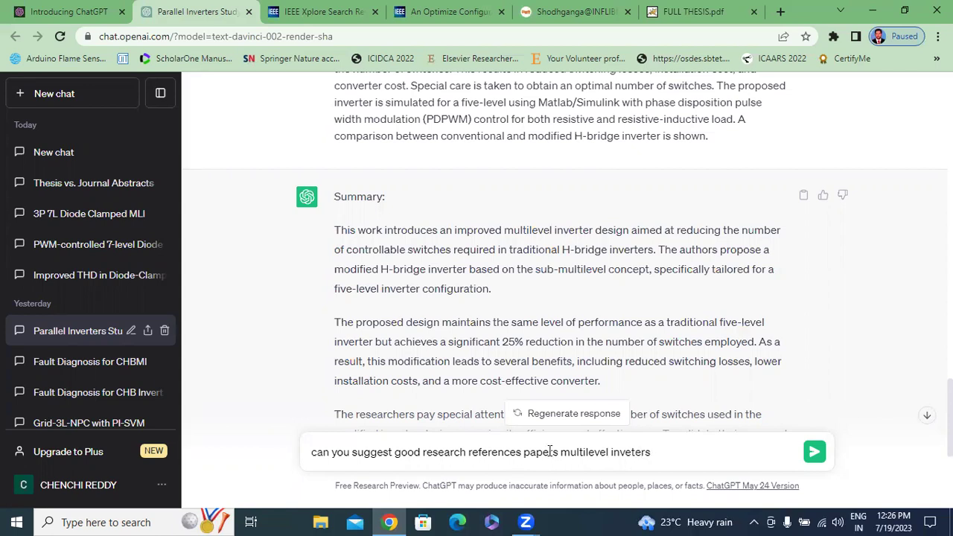
{"action": "key", "text": "Return"}
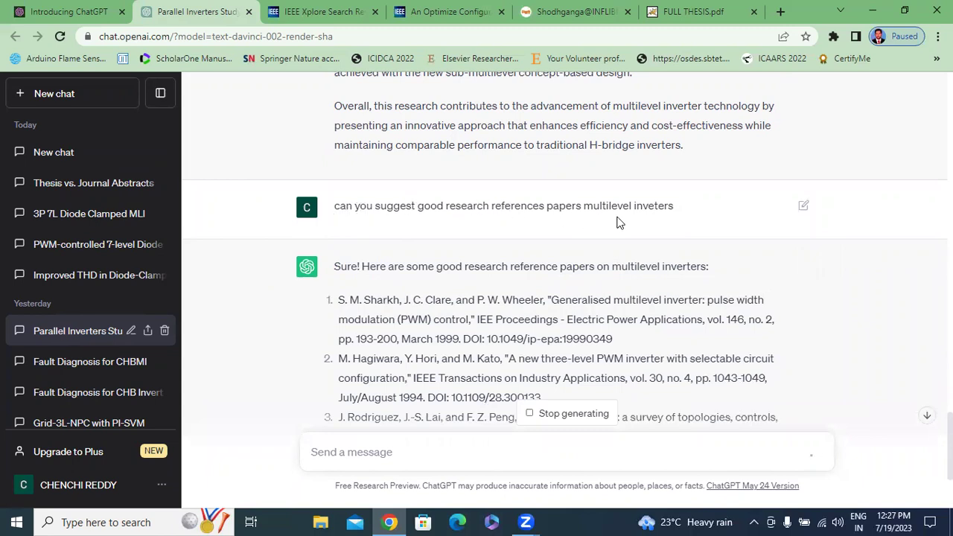
Copy the DOI 10.1109/TIE.2006.881894 from ChatGPT's fifth suggested reference and search Google for it in a new browser tab.
{"action": "scroll", "coordinate": [638, 270], "scroll_direction": "down", "scroll_amount": 2}
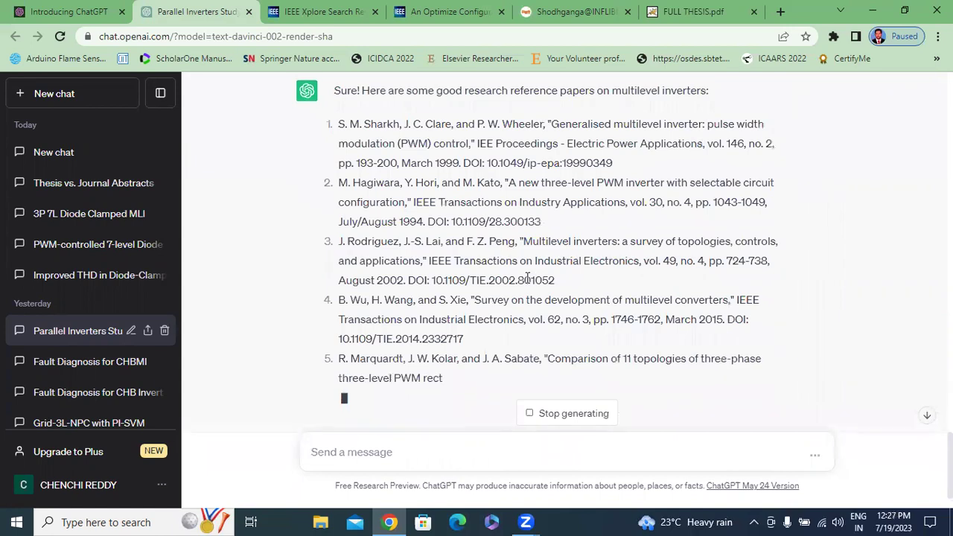
{"action": "scroll", "coordinate": [446, 281], "scroll_direction": "up", "scroll_amount": 2}
{"action": "scroll", "coordinate": [383, 290], "scroll_direction": "down", "scroll_amount": 2}
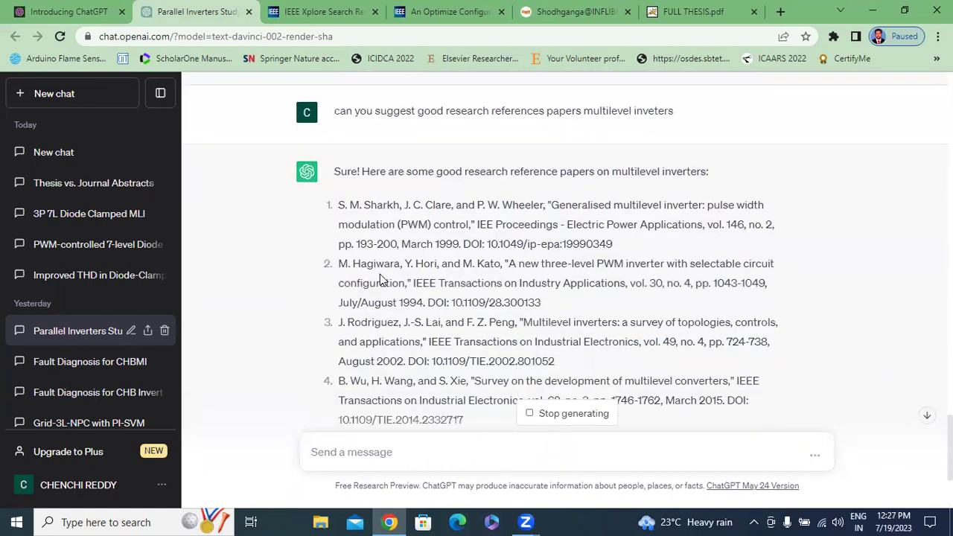
{"action": "scroll", "coordinate": [369, 281], "scroll_direction": "down", "scroll_amount": 3}
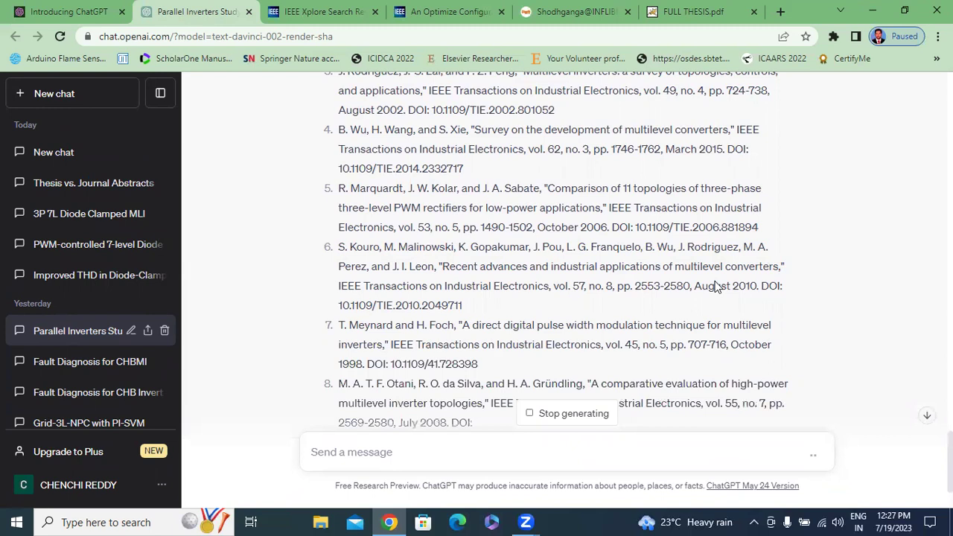
{"action": "left_click_drag", "start_coordinate": [635, 227], "coordinate": [751, 240]}
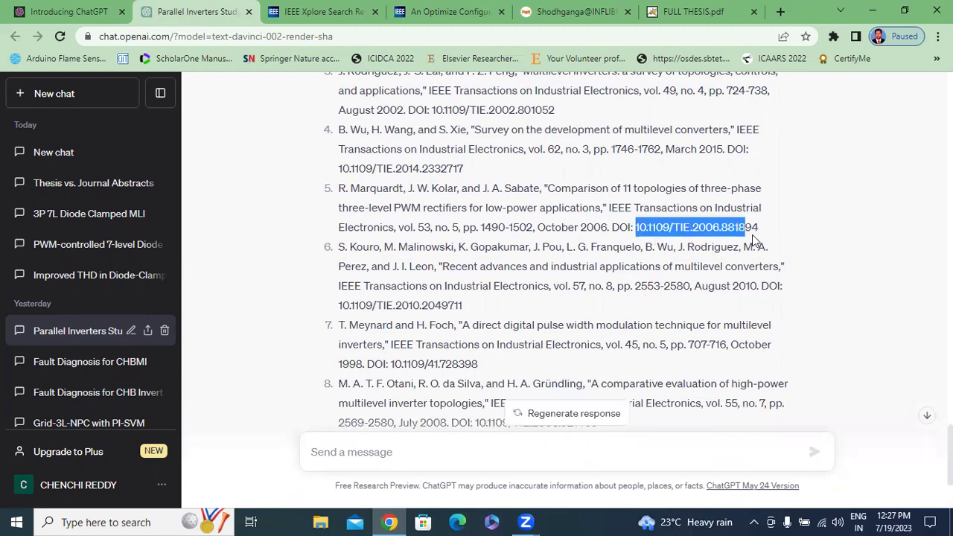
{"action": "right_click", "coordinate": [720, 232]}
{"action": "left_click", "coordinate": [744, 242]}
{"action": "left_click", "coordinate": [779, 12]}
{"action": "key", "text": "ctrl+v"}
{"action": "key", "text": "Return"}
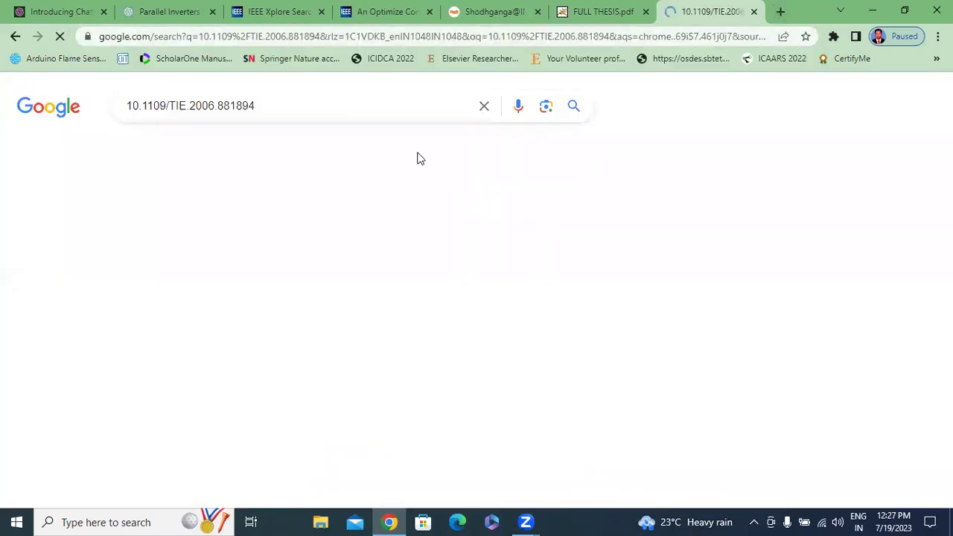
Copy the full citation of ChatGPT's first suggested reference, "Generalised multilevel inverter: pulse width modulation (PWM) control".
{"action": "left_click", "coordinate": [74, 9]}
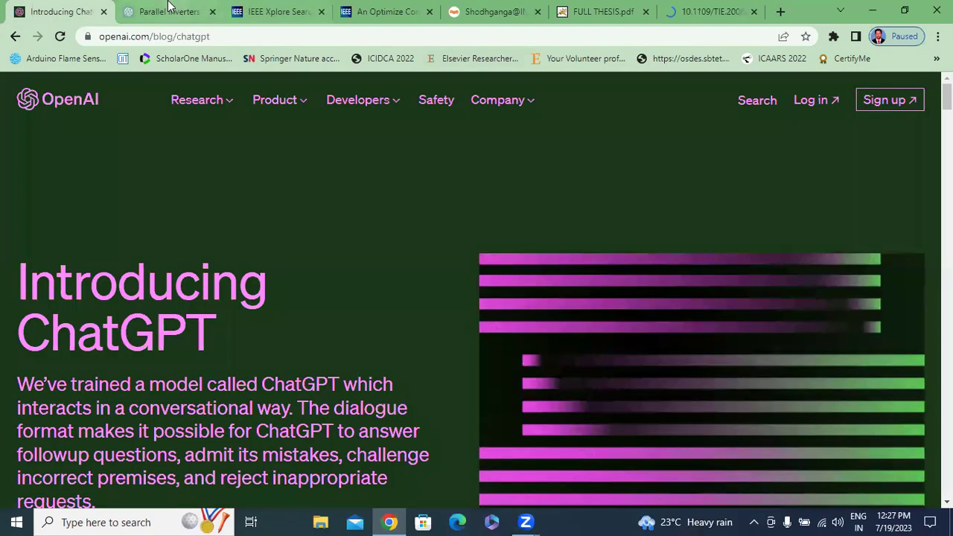
{"action": "left_click", "coordinate": [168, 8]}
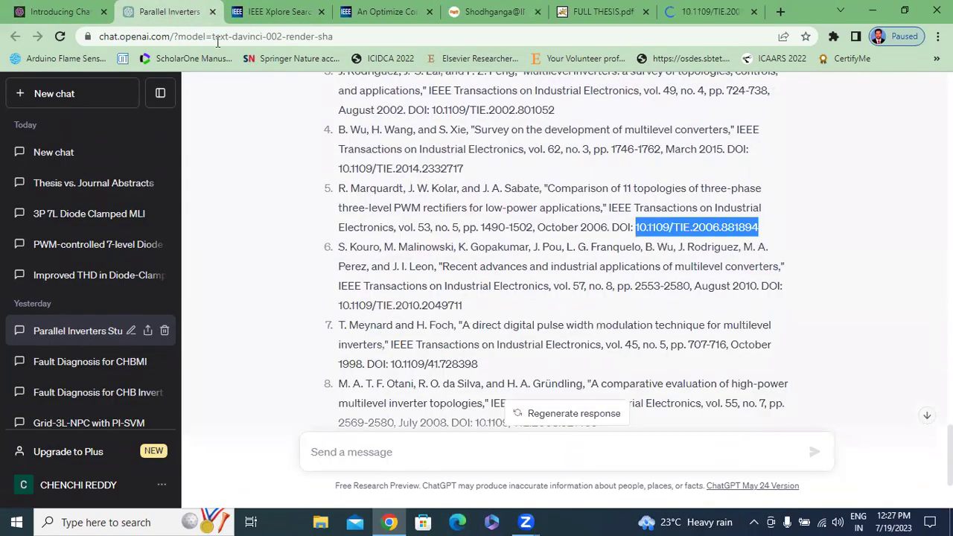
{"action": "left_click", "coordinate": [642, 316]}
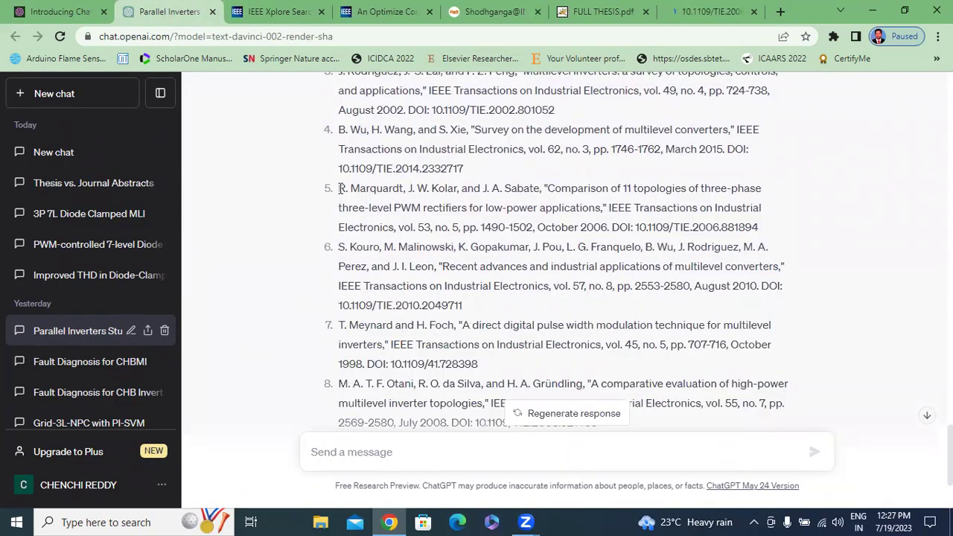
{"action": "scroll", "coordinate": [394, 290], "scroll_direction": "down", "scroll_amount": 2}
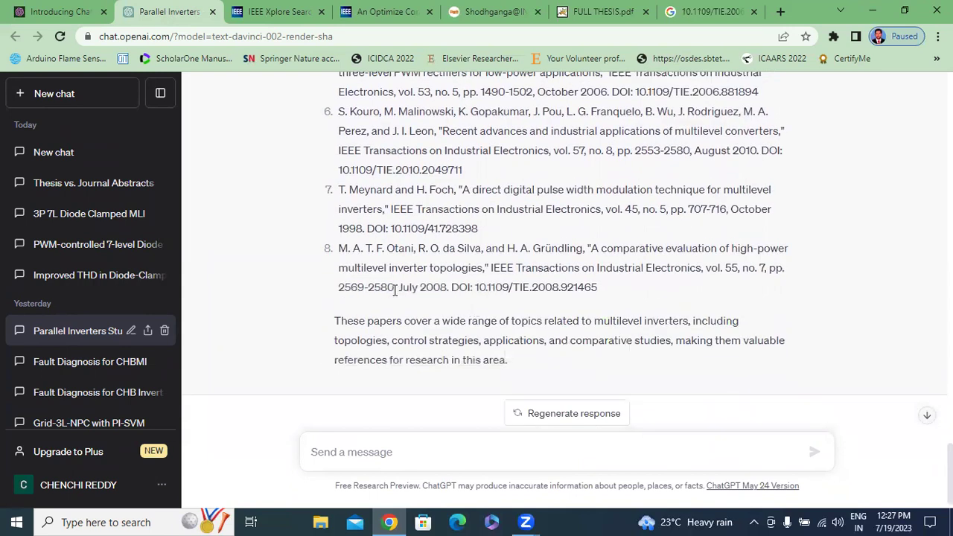
{"action": "scroll", "coordinate": [387, 267], "scroll_direction": "up", "scroll_amount": 5}
{"action": "left_click_drag", "start_coordinate": [339, 163], "coordinate": [627, 211]}
{"action": "right_click", "coordinate": [563, 201]}
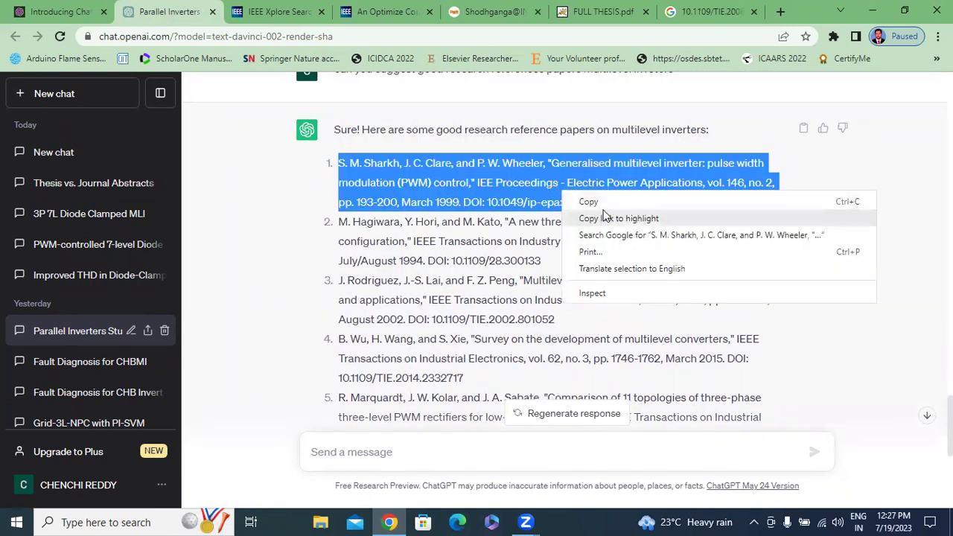
{"action": "left_click", "coordinate": [603, 205]}
Replace the DOI query in Google with the copied citation, run the search and look through the results for the paper.
{"action": "left_click", "coordinate": [710, 15]}
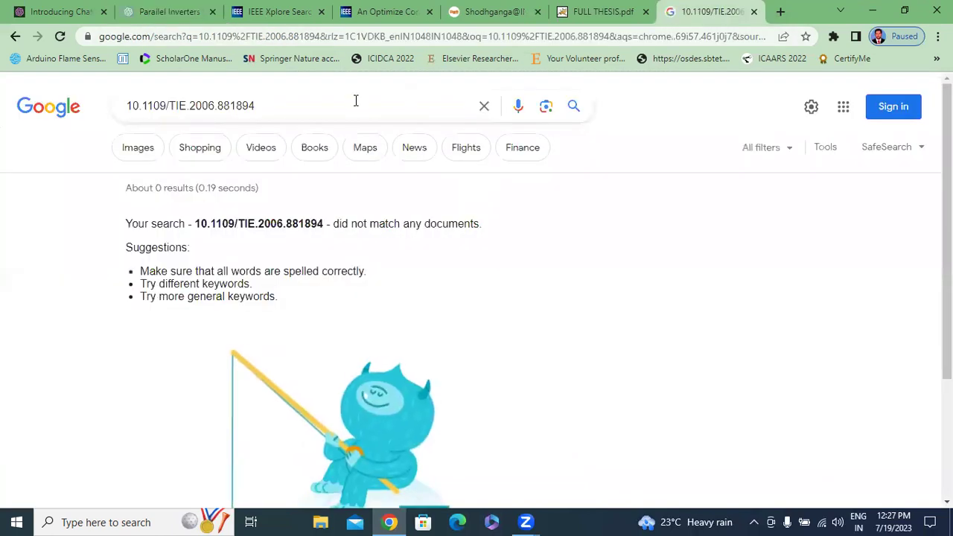
{"action": "left_click", "coordinate": [396, 107]}
{"action": "key", "text": "ctrl+a"}
{"action": "key", "text": "BackSpace"}
{"action": "right_click", "coordinate": [395, 106]}
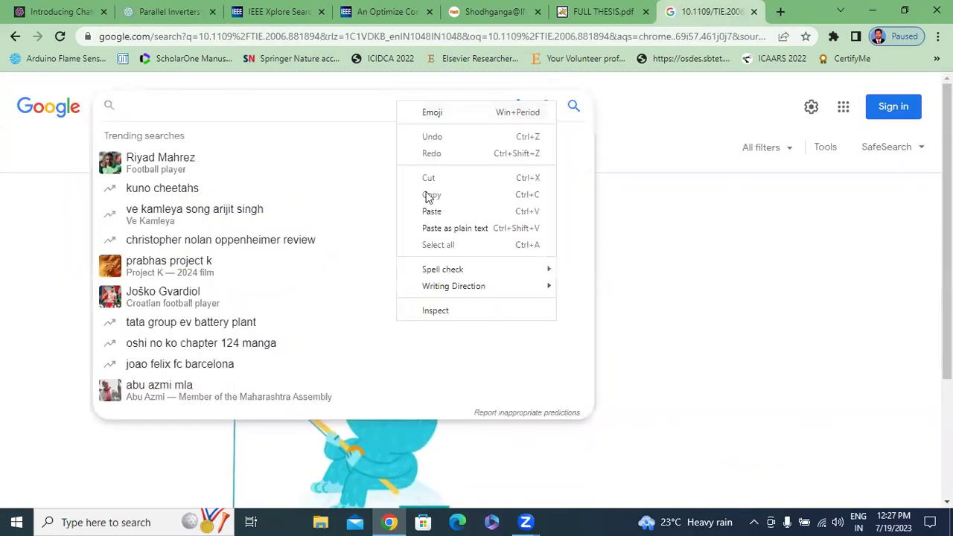
{"action": "left_click", "coordinate": [431, 210]}
{"action": "left_click", "coordinate": [570, 108]}
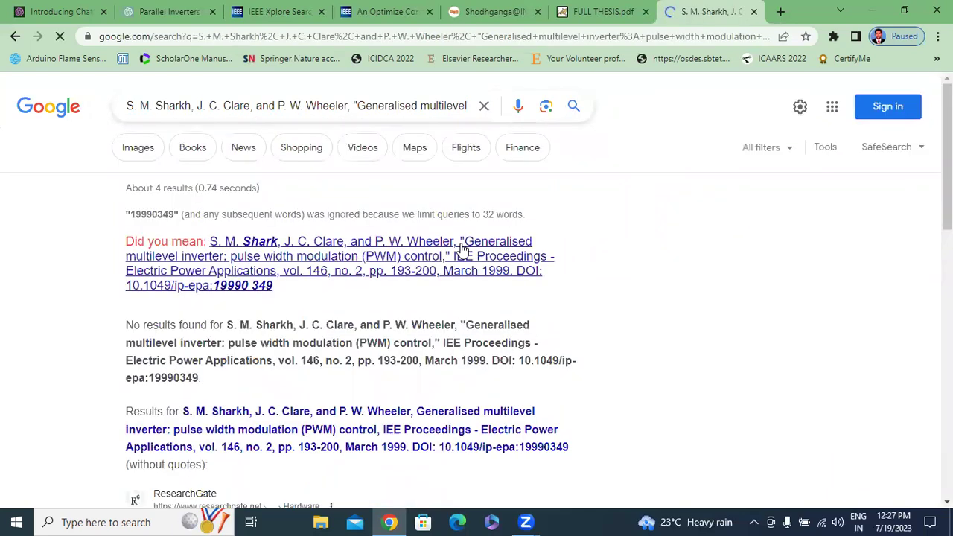
{"action": "scroll", "coordinate": [463, 249], "scroll_direction": "down", "scroll_amount": 3}
{"action": "scroll", "coordinate": [459, 250], "scroll_direction": "down", "scroll_amount": 4}
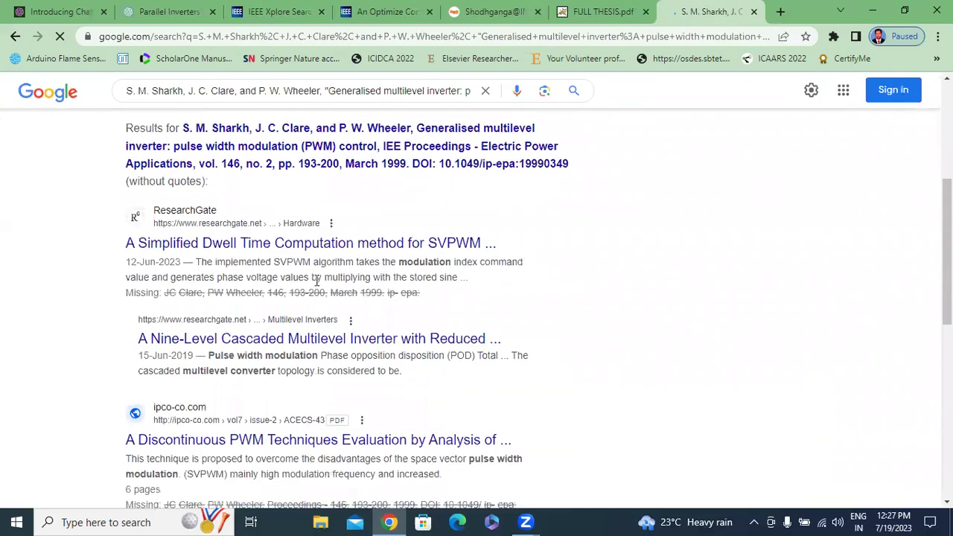
{"action": "scroll", "coordinate": [370, 264], "scroll_direction": "down", "scroll_amount": 3}
{"action": "scroll", "coordinate": [367, 261], "scroll_direction": "down", "scroll_amount": 1}
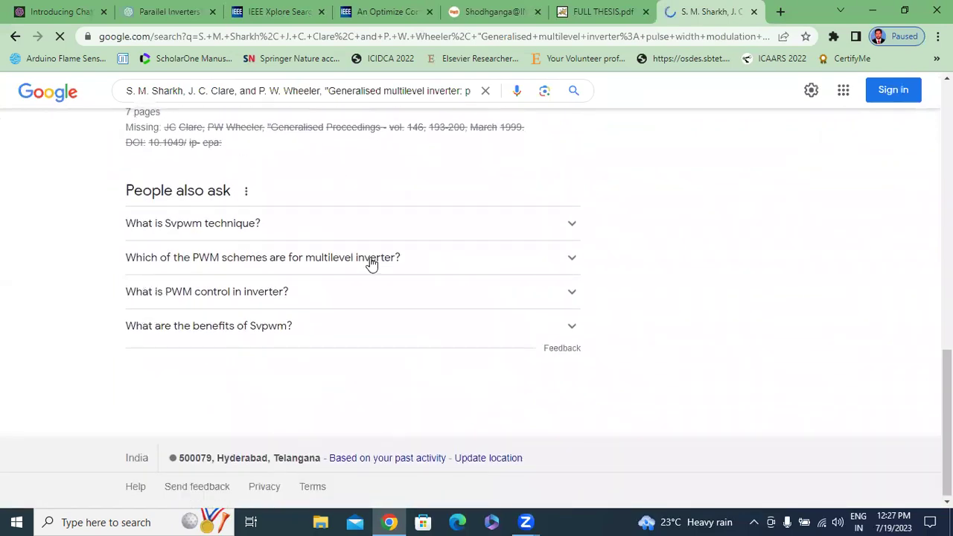
Return to the ChatGPT conversation and review its suggested multilevel inverter references, plus the earlier paper summaries in the same chat.
{"action": "scroll", "coordinate": [368, 261], "scroll_direction": "up", "scroll_amount": 4}
{"action": "left_click", "coordinate": [71, 12]}
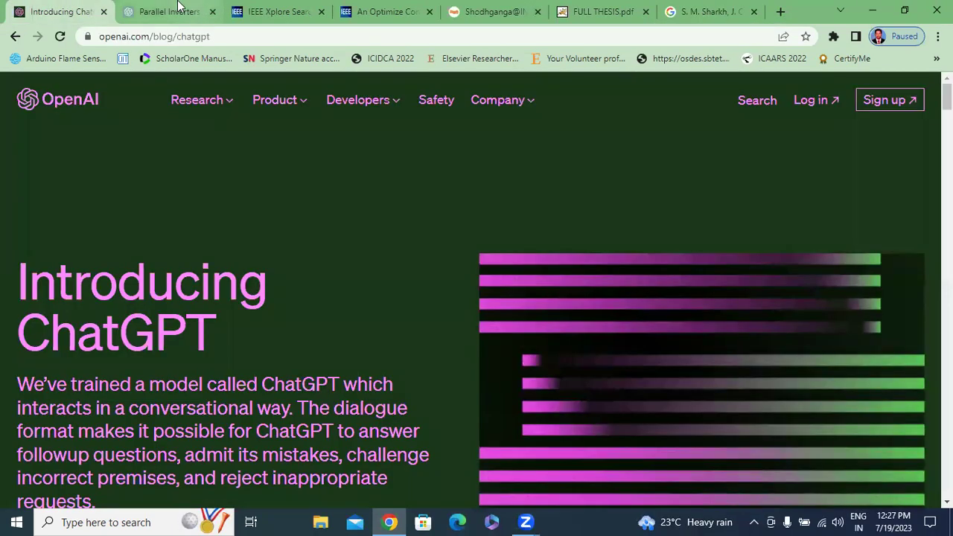
{"action": "left_click", "coordinate": [167, 11]}
{"action": "scroll", "coordinate": [401, 229], "scroll_direction": "up", "scroll_amount": 3}
{"action": "scroll", "coordinate": [405, 232], "scroll_direction": "down", "scroll_amount": 9}
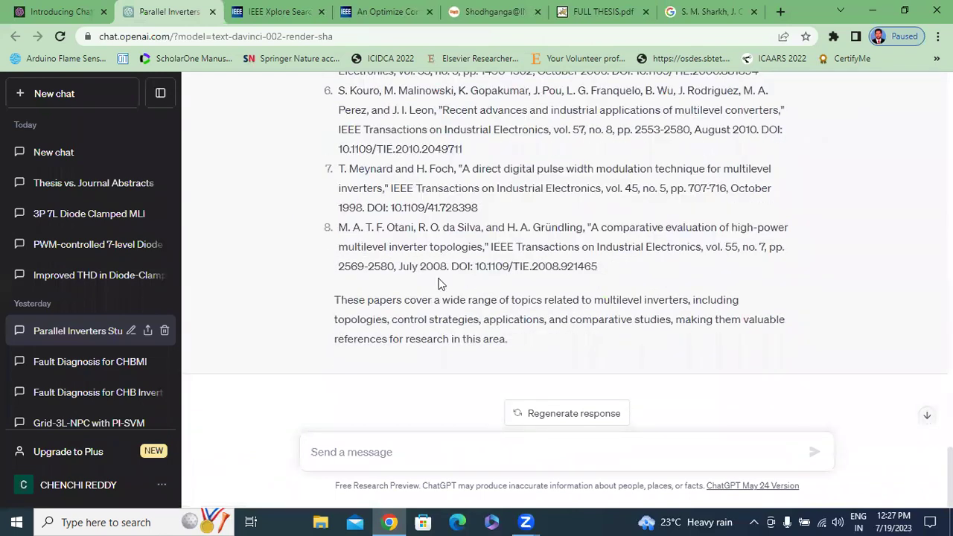
{"action": "scroll", "coordinate": [409, 283], "scroll_direction": "up", "scroll_amount": 2}
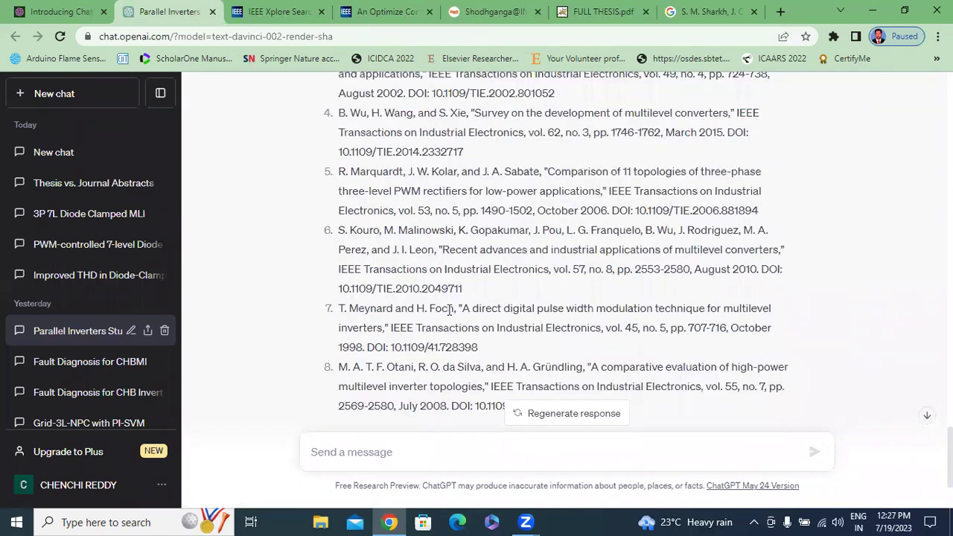
{"action": "scroll", "coordinate": [451, 310], "scroll_direction": "up", "scroll_amount": 2}
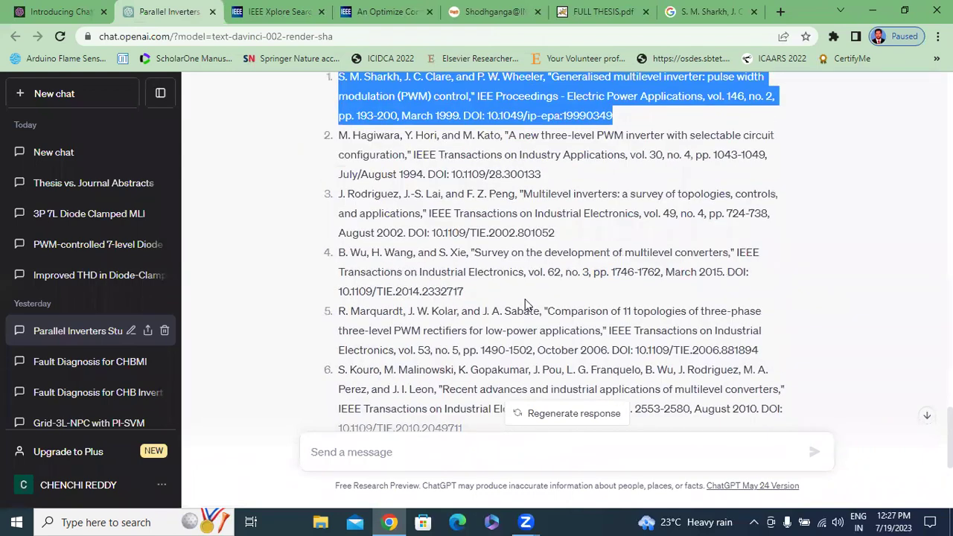
{"action": "left_click", "coordinate": [525, 306]}
{"action": "scroll", "coordinate": [453, 272], "scroll_direction": "up", "scroll_amount": 2}
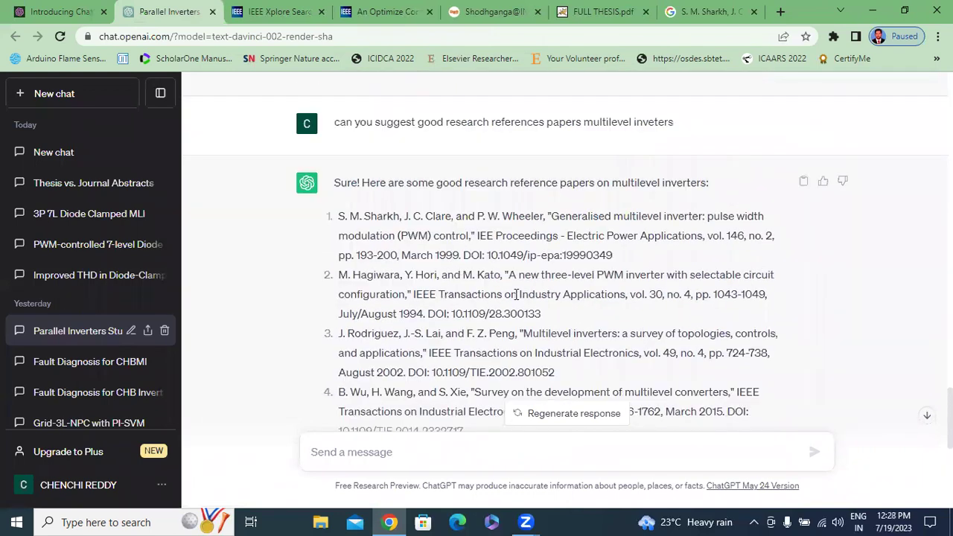
{"action": "scroll", "coordinate": [703, 238], "scroll_direction": "down", "scroll_amount": 1}
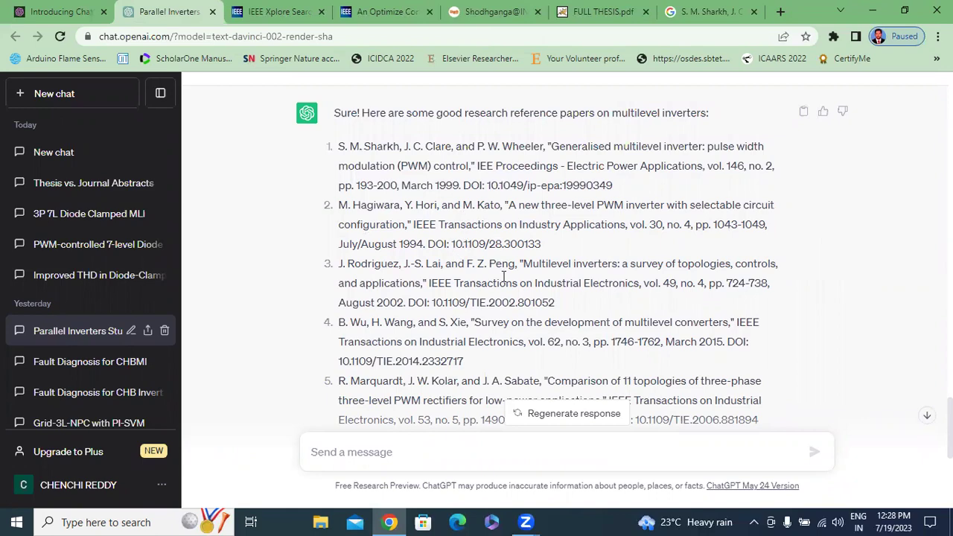
{"action": "scroll", "coordinate": [498, 278], "scroll_direction": "down", "scroll_amount": 1}
{"action": "scroll", "coordinate": [497, 277], "scroll_direction": "up", "scroll_amount": 10}
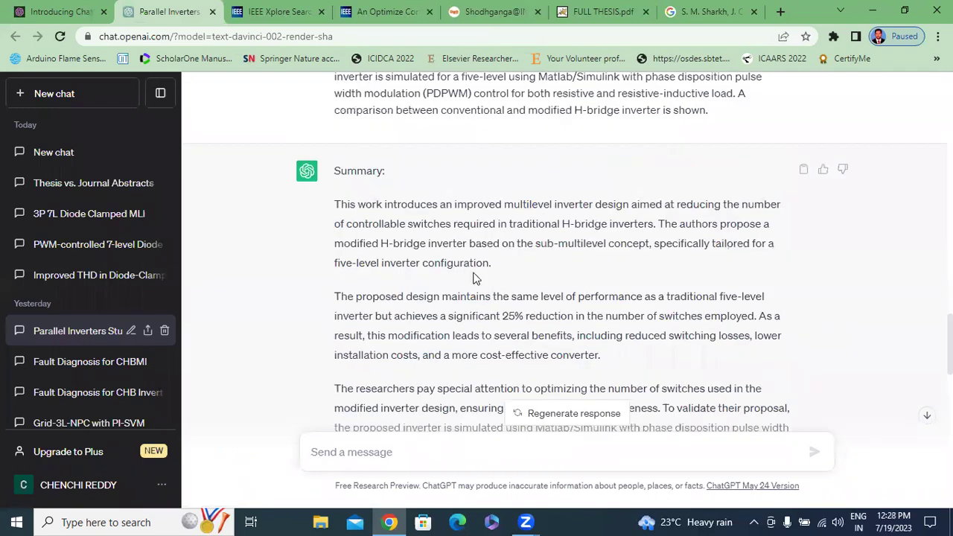
{"action": "scroll", "coordinate": [430, 208], "scroll_direction": "down", "scroll_amount": 15}
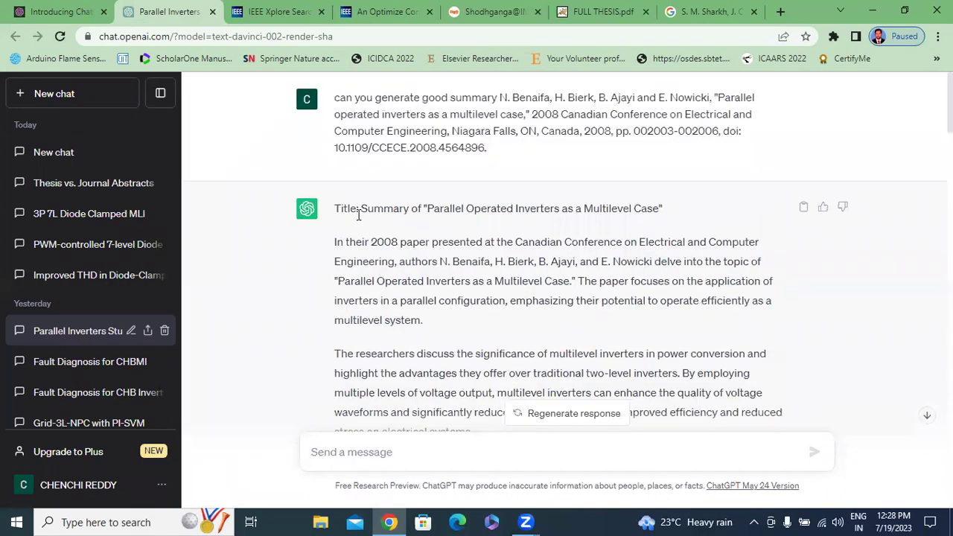